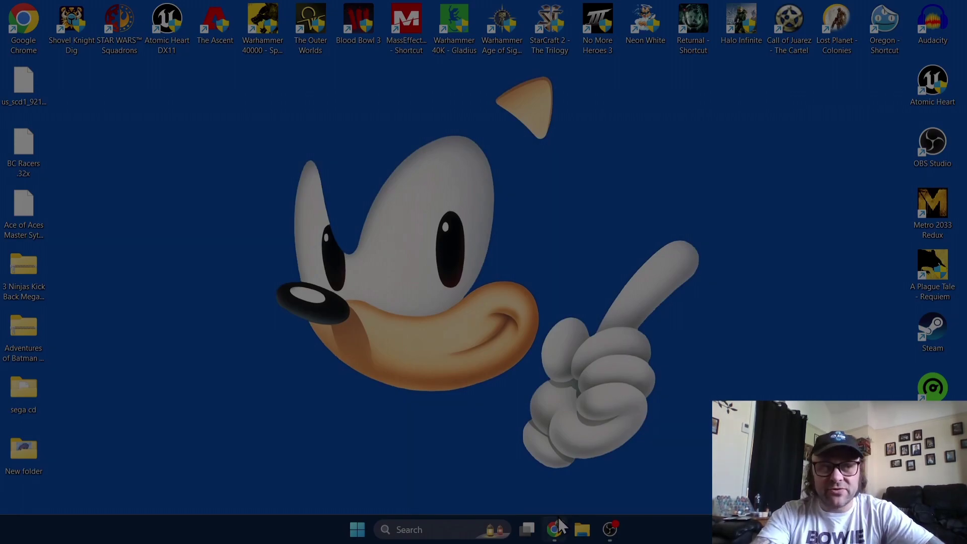
- Switch to Chrome and download Kega Fusion v3.64 (Windows) from the Sega Retro page's Downloads section
{"action": "mouse_move", "coordinate": [560, 528]}
{"action": "left_click", "coordinate": [536, 420]}
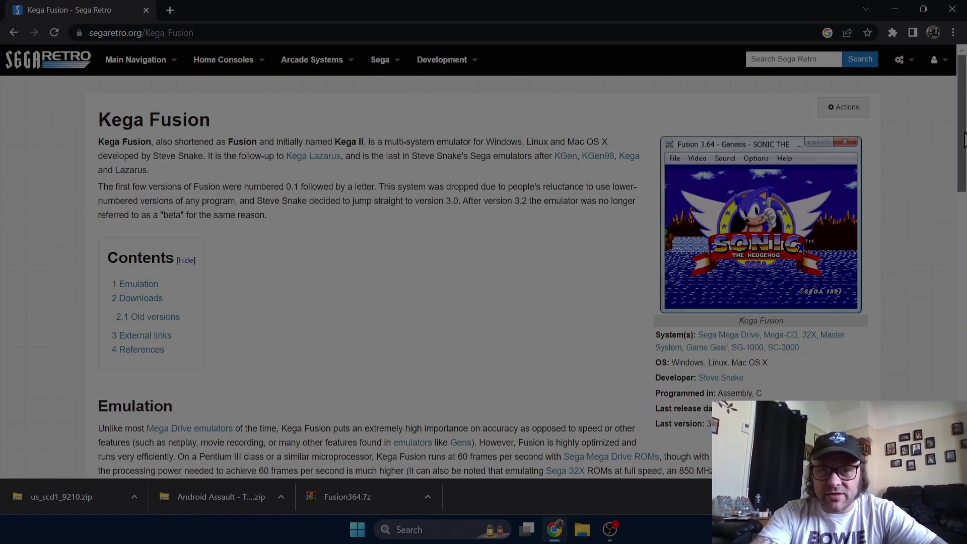
{"action": "left_click_drag", "start_coordinate": [965, 141], "coordinate": [965, 140]}
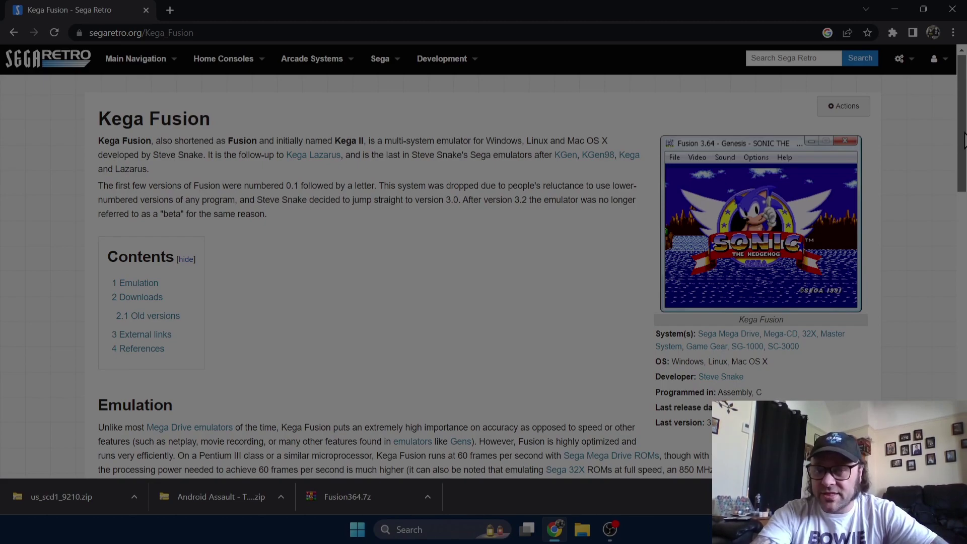
{"action": "scroll", "coordinate": [964, 141], "scroll_direction": "down", "scroll_amount": 1}
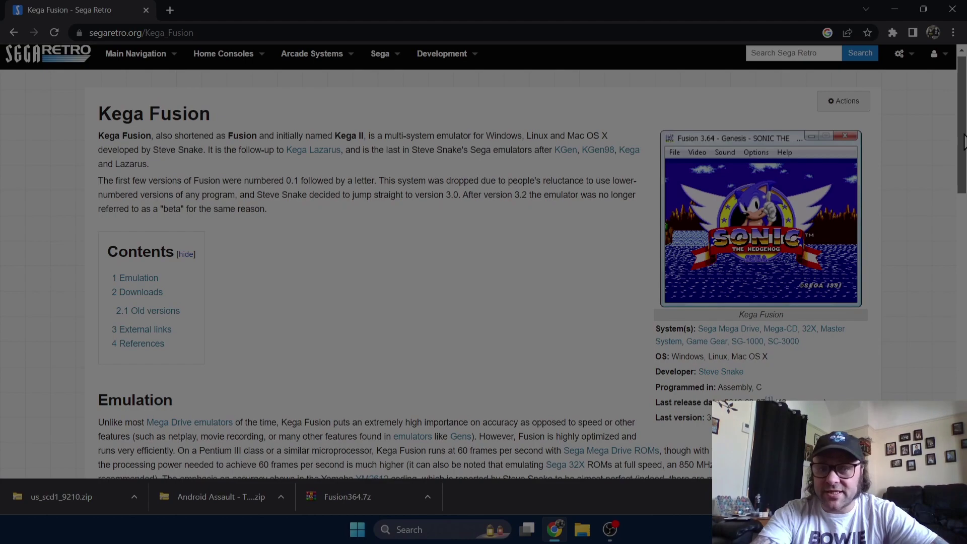
{"action": "left_click_drag", "start_coordinate": [964, 141], "coordinate": [963, 203]}
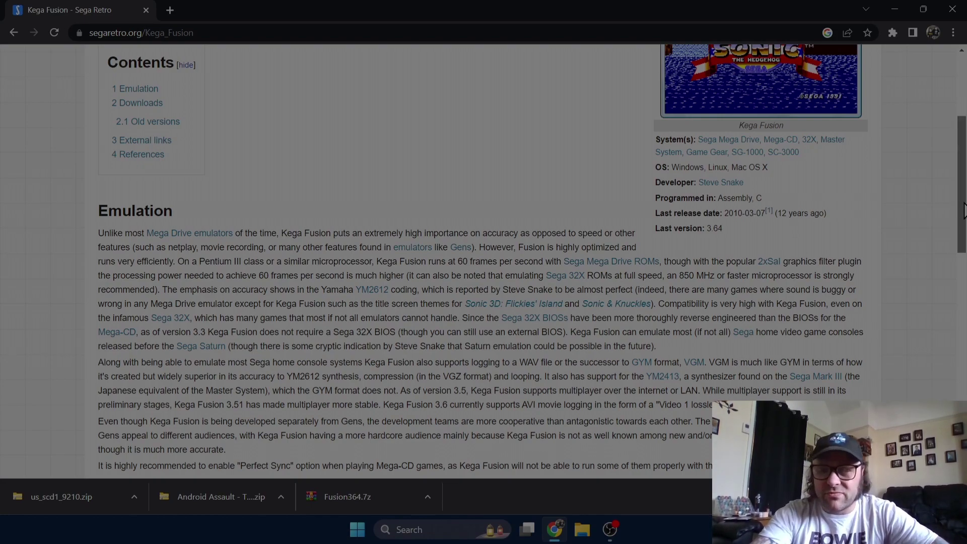
{"action": "left_click_drag", "start_coordinate": [963, 205], "coordinate": [962, 328]}
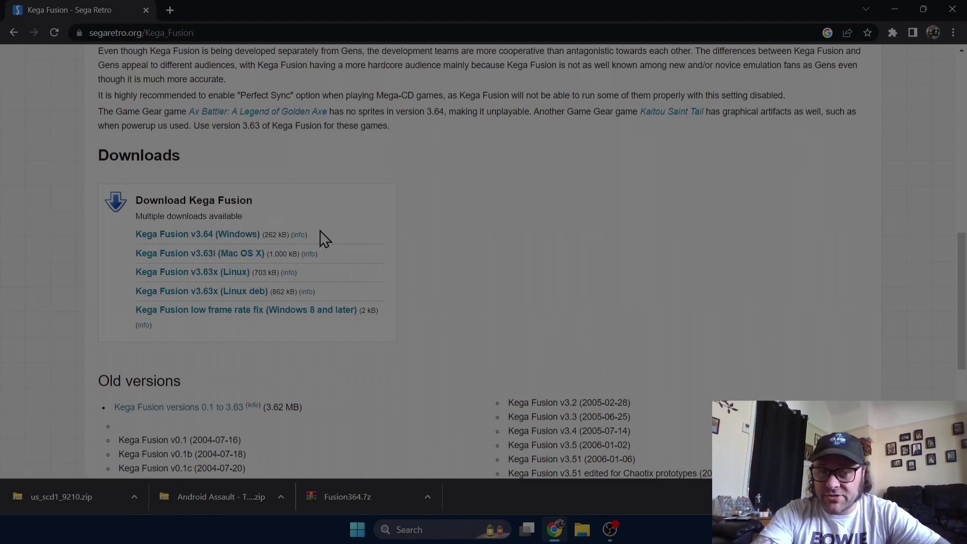
{"action": "left_click", "coordinate": [254, 235]}
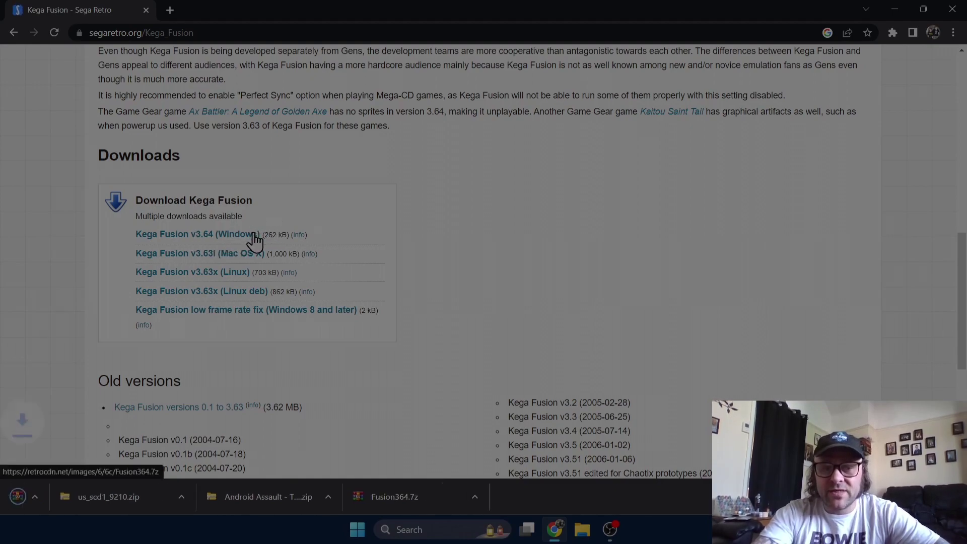
- Shrink the browser window and move it aside to uncover the desktop, and create a desktop folder named SEGA
{"action": "double_click", "coordinate": [537, 2]}
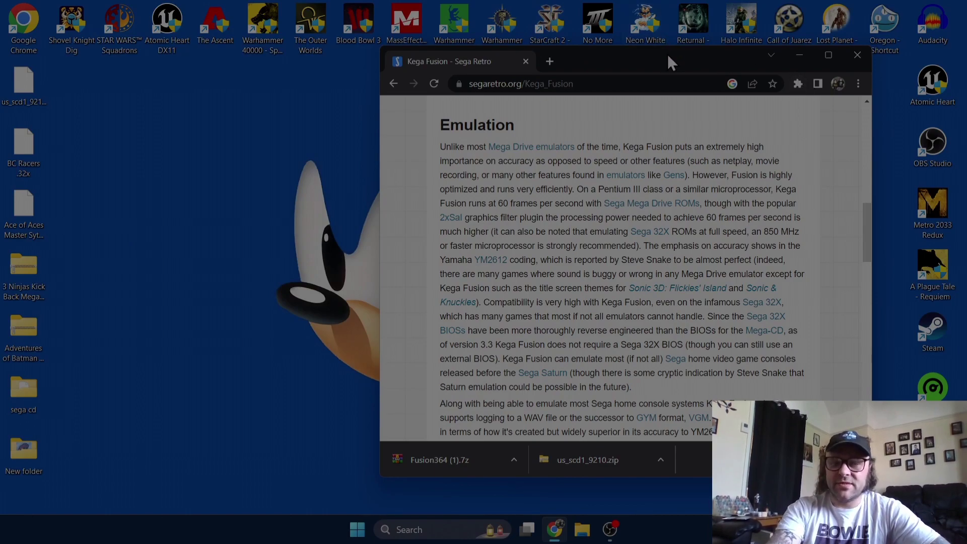
{"action": "left_click_drag", "start_coordinate": [667, 53], "coordinate": [819, 74]}
{"action": "right_click", "coordinate": [170, 159]}
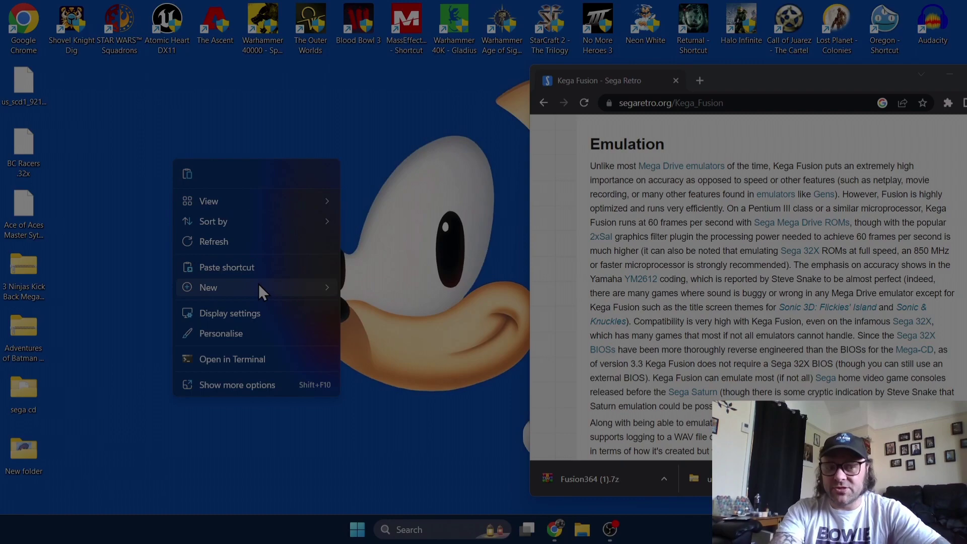
{"action": "mouse_move", "coordinate": [259, 285]}
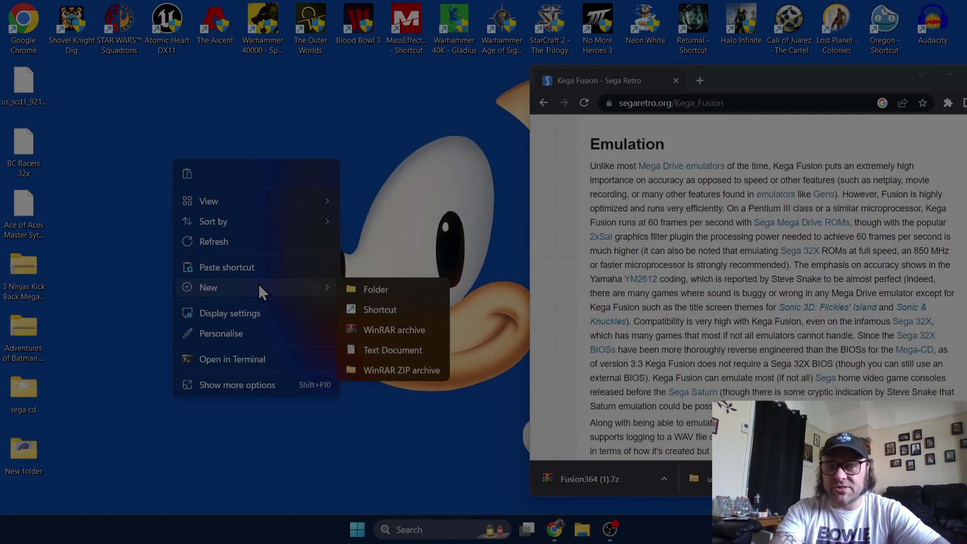
{"action": "left_click", "coordinate": [371, 290]}
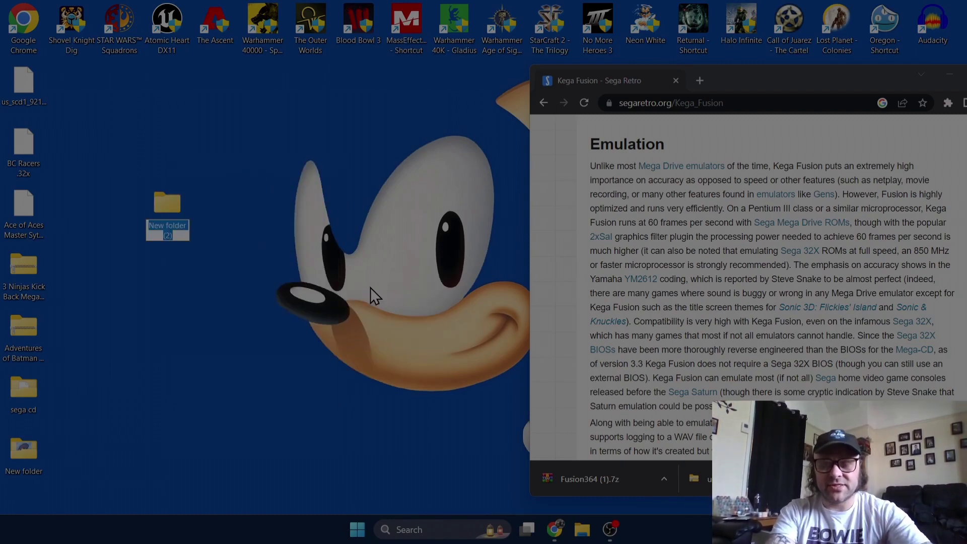
{"action": "type", "text": "SEGA"}
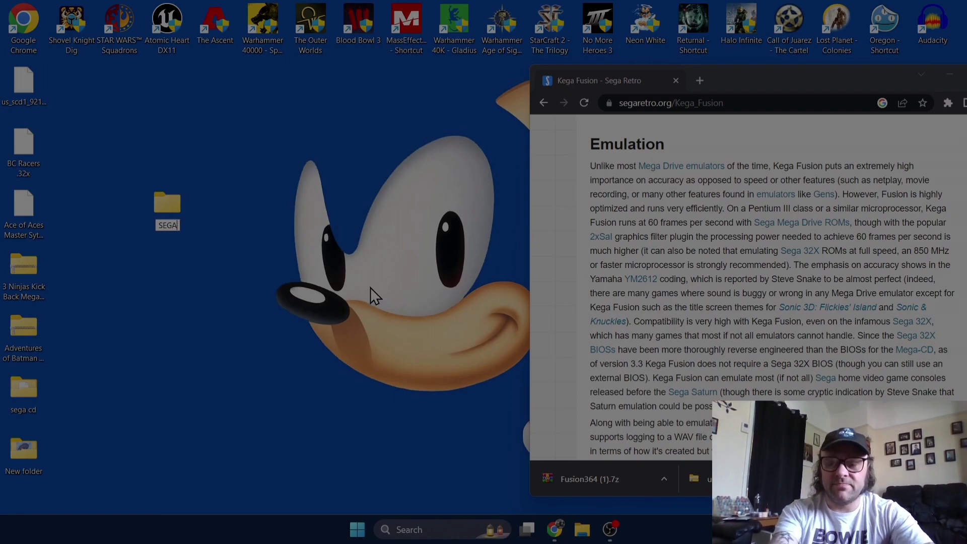
{"action": "key", "text": "Return"}
- Put the downloaded Fusion364 (1).7z archive into the SEGA desktop folder and open that folder
{"action": "left_click", "coordinate": [580, 252]}
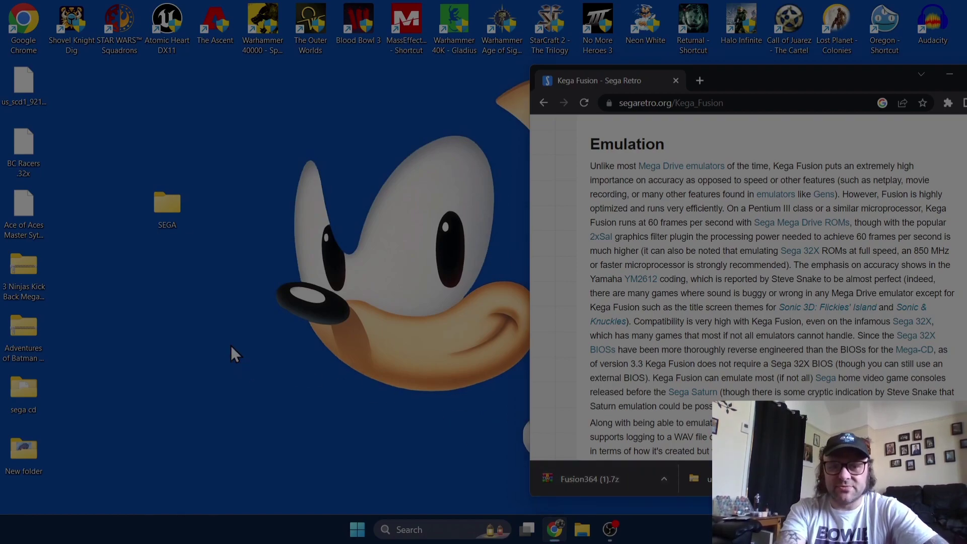
{"action": "left_click_drag", "start_coordinate": [231, 345], "coordinate": [169, 203]}
{"action": "double_click", "coordinate": [169, 202]}
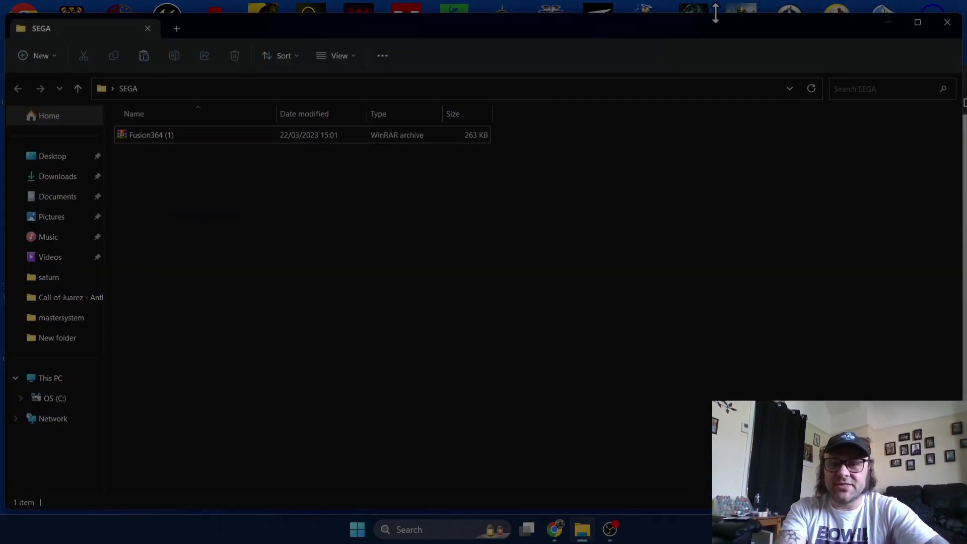
- Extract the Fusion364 (1) archive directly into the SEGA folder with WinRAR and delete the archive
{"action": "left_click", "coordinate": [150, 137]}
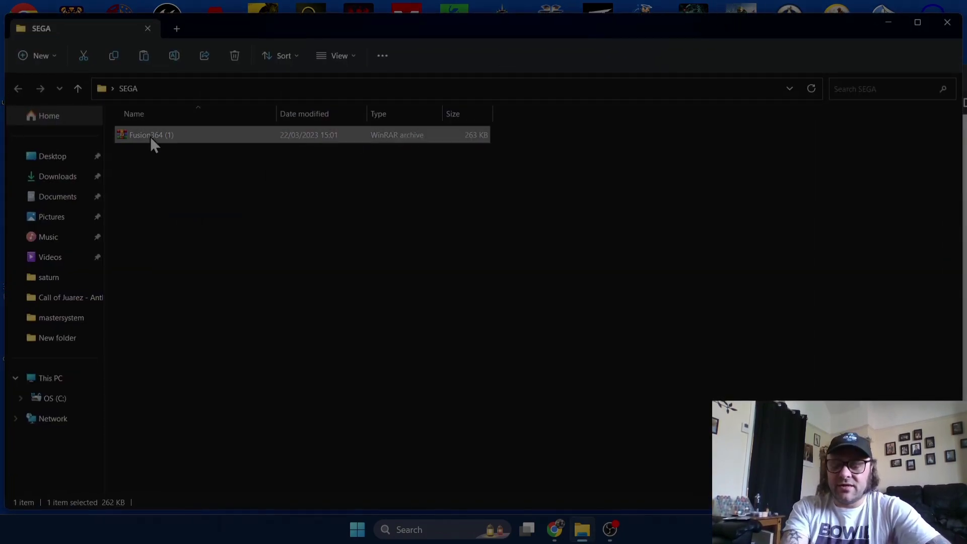
{"action": "right_click", "coordinate": [150, 137]}
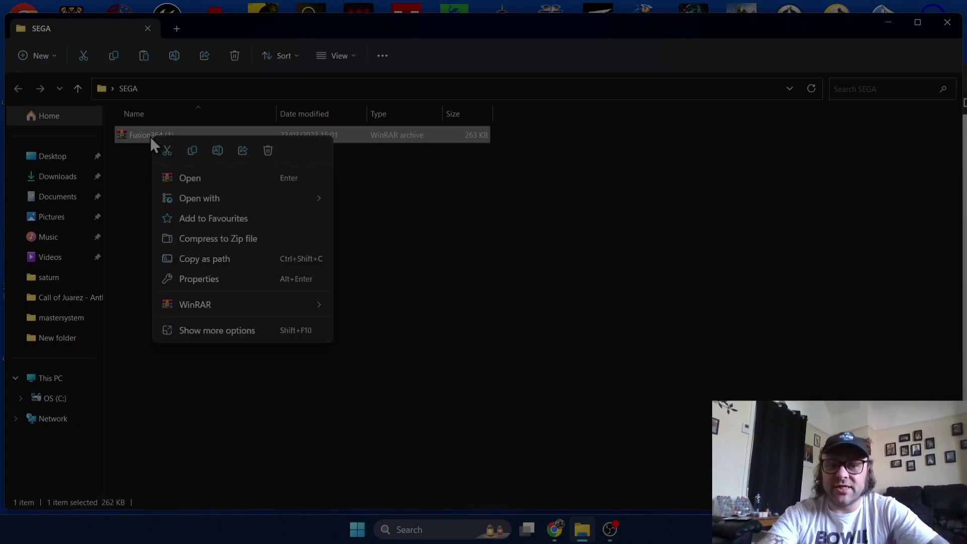
{"action": "mouse_move", "coordinate": [228, 301]}
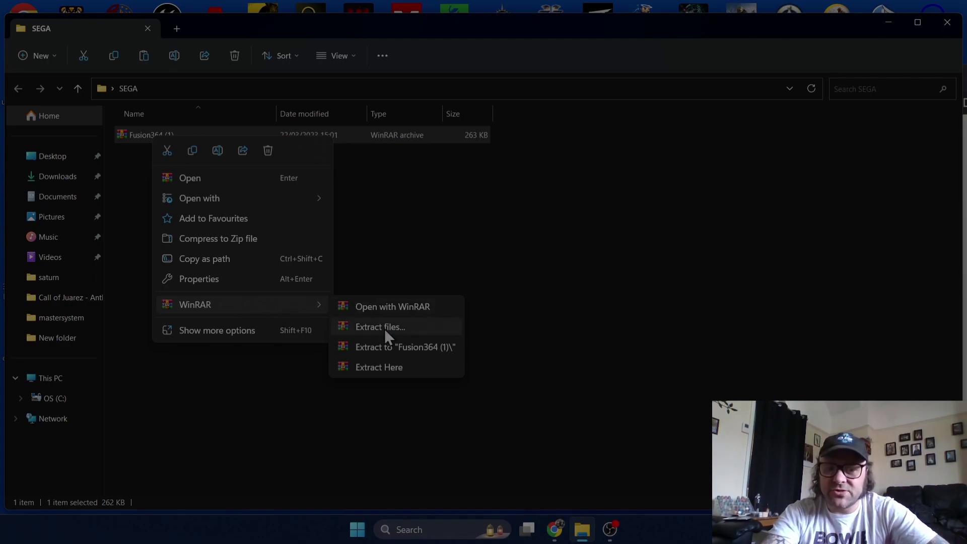
{"action": "left_click", "coordinate": [389, 362]}
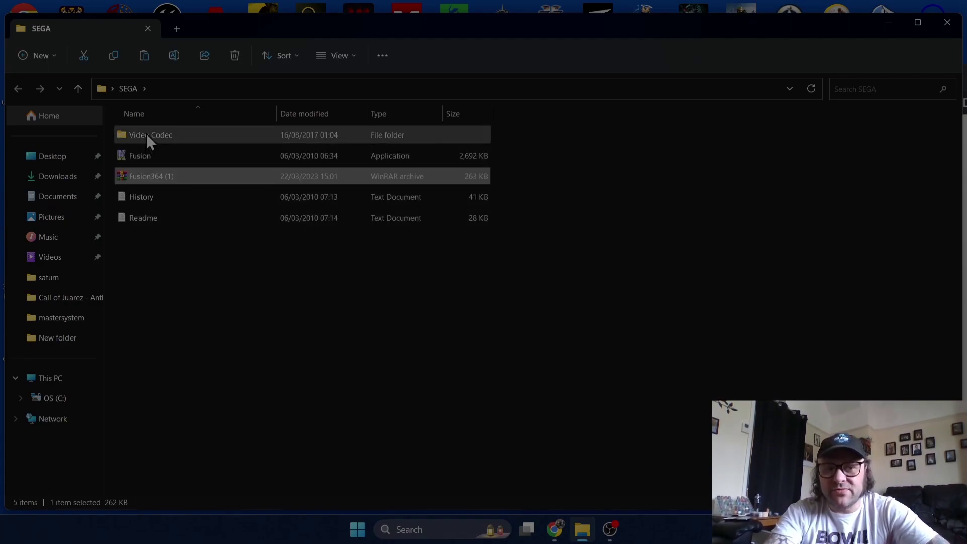
{"action": "right_click", "coordinate": [165, 174]}
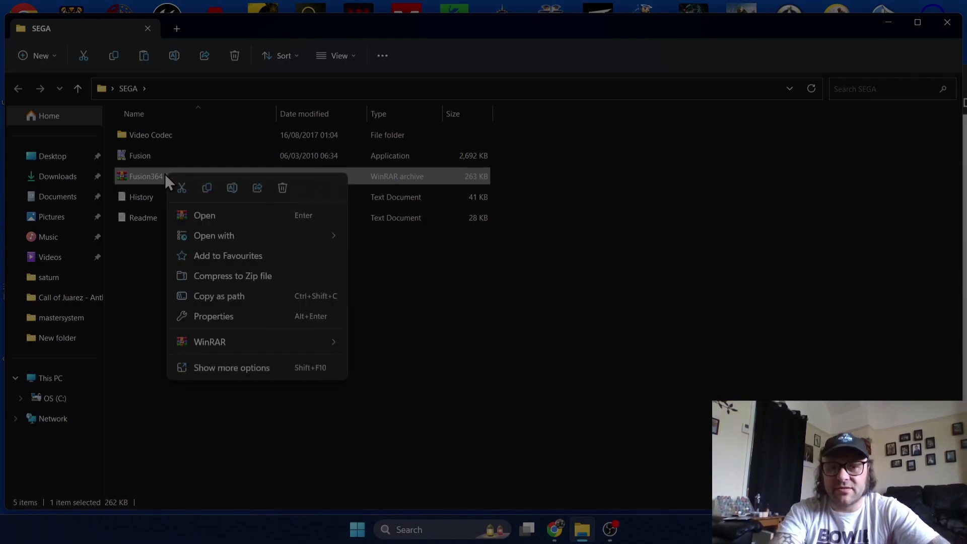
{"action": "left_click", "coordinate": [283, 188]}
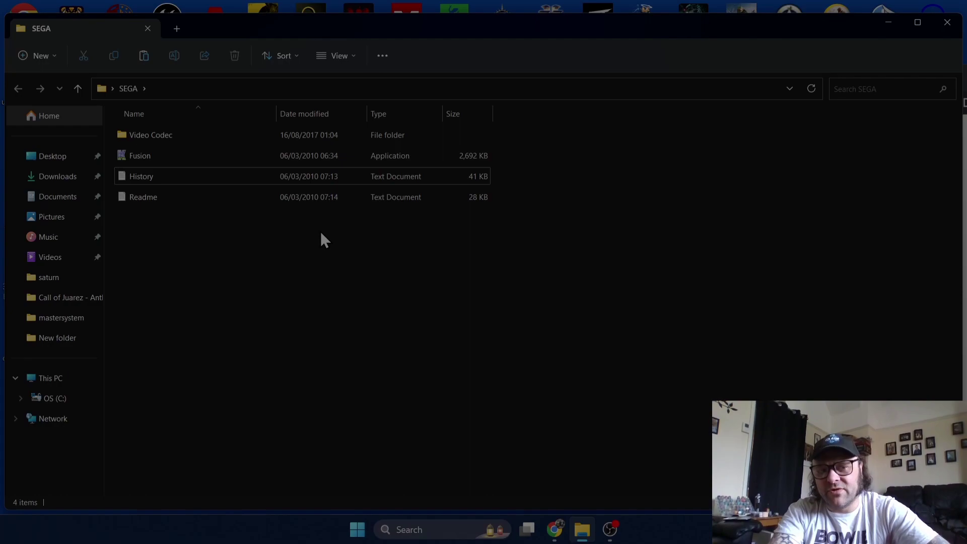
- Look inside the Video Codec folder, return to SEGA, and launch the Fusion application with its window moved clear of the file list
{"action": "double_click", "coordinate": [126, 136]}
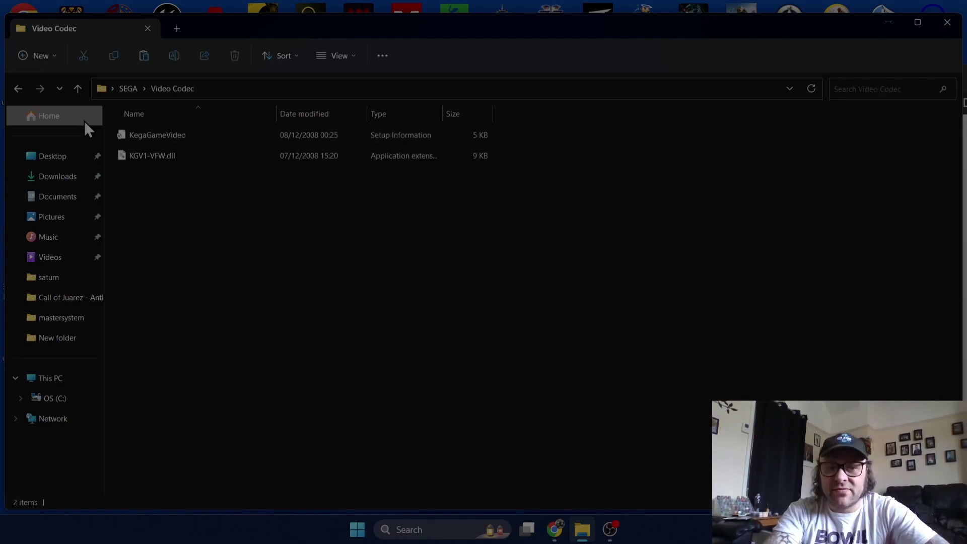
{"action": "left_click", "coordinate": [18, 88]}
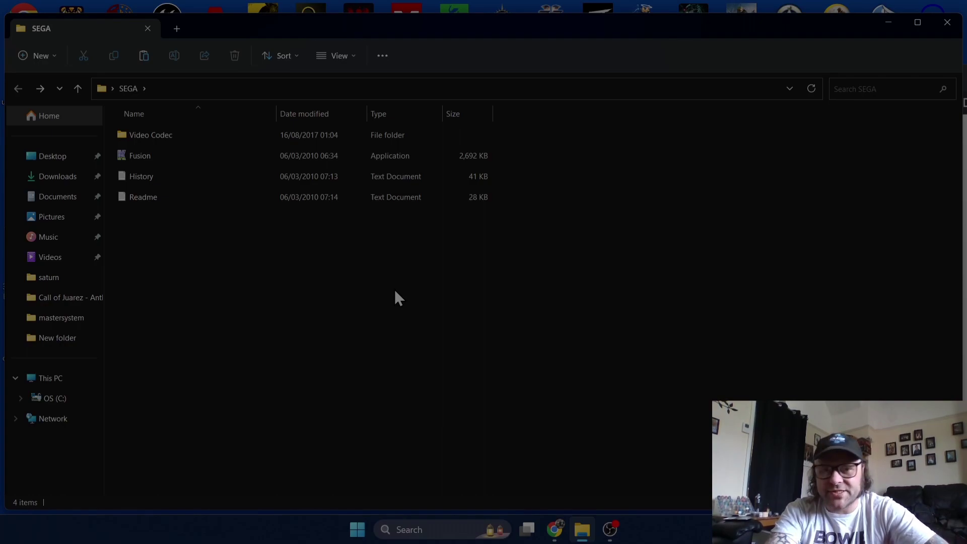
{"action": "double_click", "coordinate": [158, 156]}
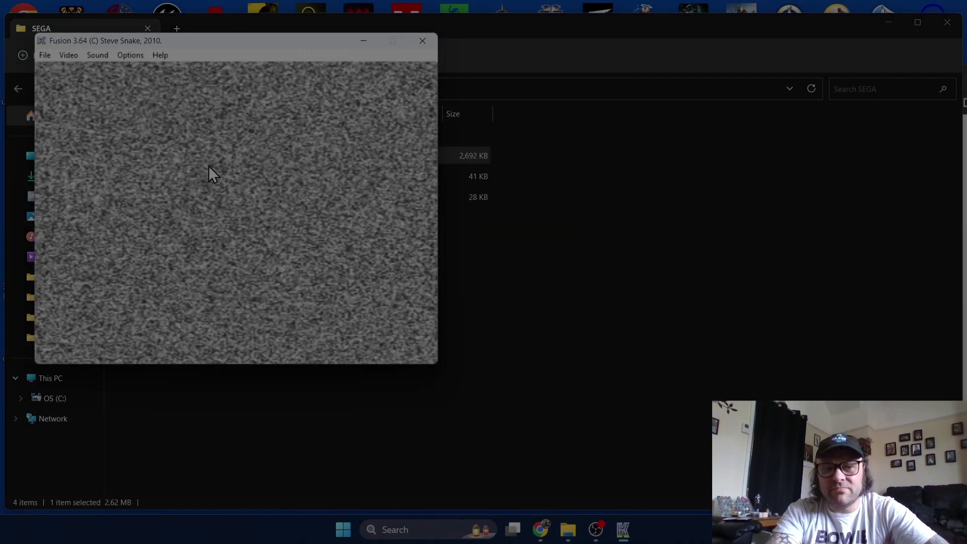
{"action": "left_click_drag", "start_coordinate": [145, 40], "coordinate": [311, 70]}
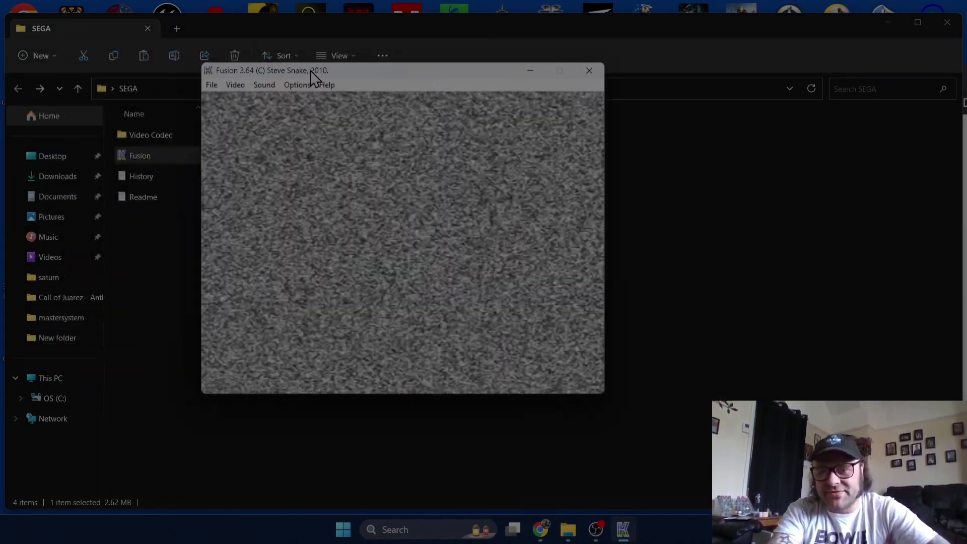
{"action": "left_click_drag", "start_coordinate": [311, 71], "coordinate": [400, 92]}
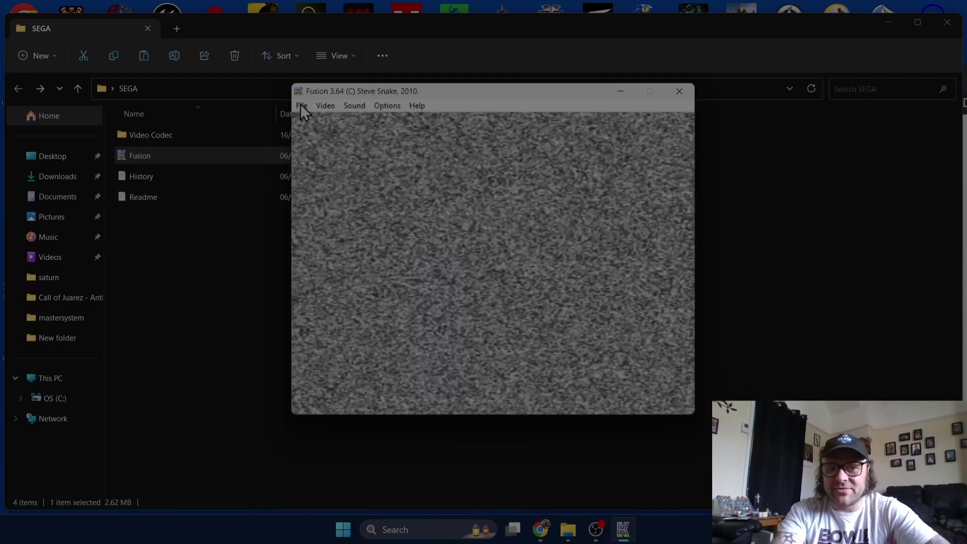
- Load the Master System ROM "Ace of Aces Master Sytem.sms" from the Desktop into Fusion
{"action": "left_click", "coordinate": [302, 106]}
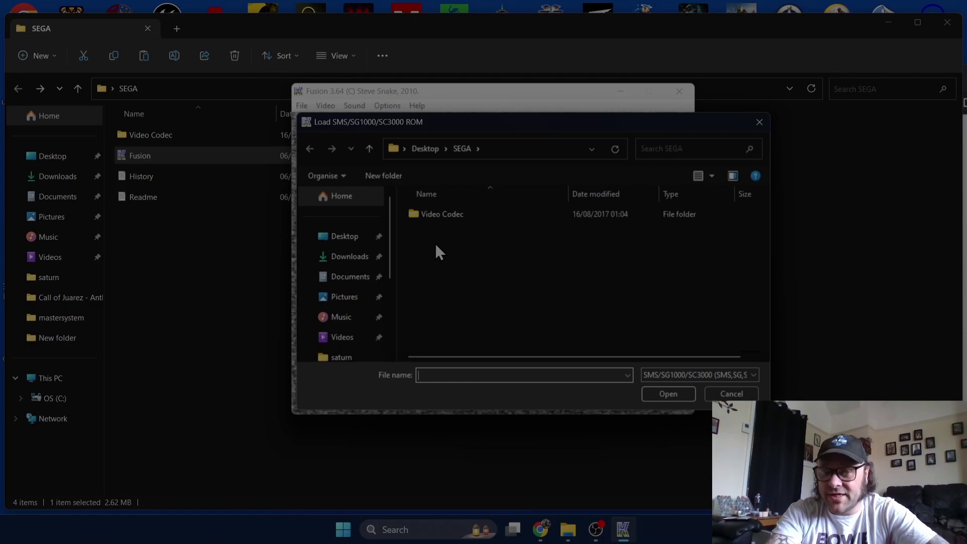
{"action": "left_click", "coordinate": [341, 235]}
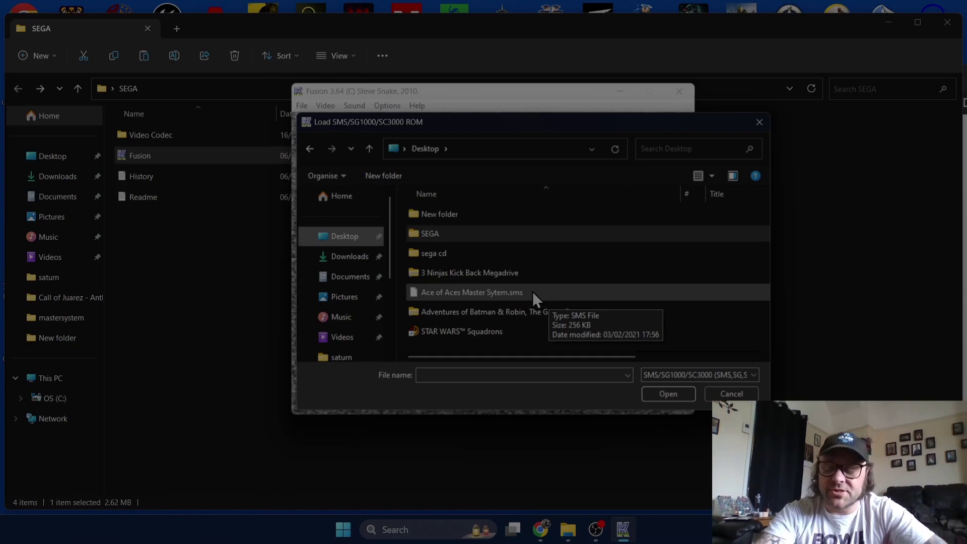
{"action": "double_click", "coordinate": [533, 292]}
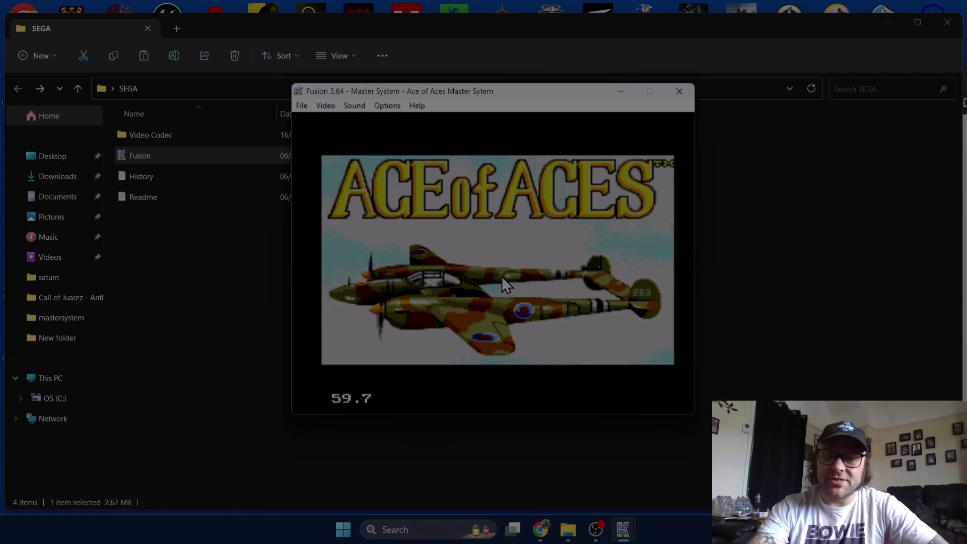
- In Fusion's controller configuration, set Master System/GameGear Port 1 to use the Xbox 360 controller
{"action": "left_click", "coordinate": [385, 106]}
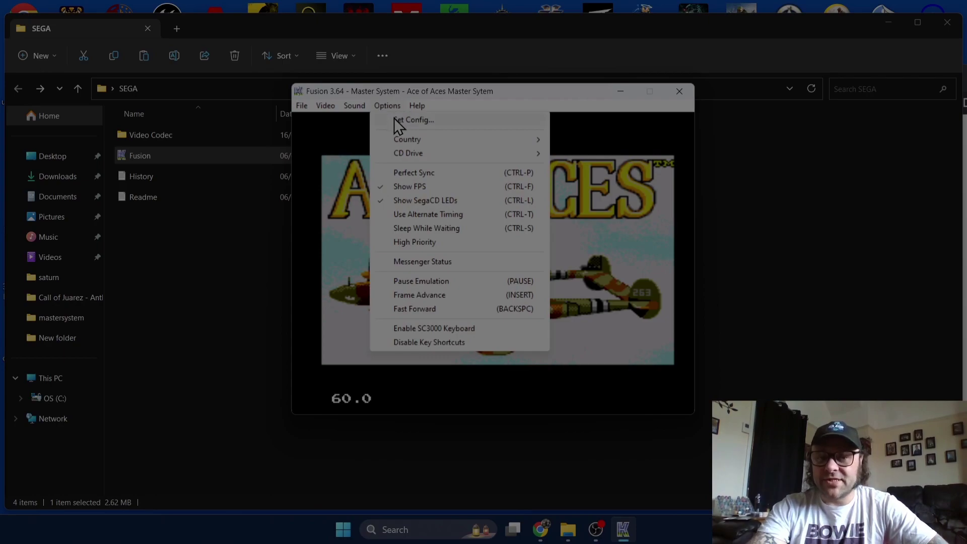
{"action": "left_click", "coordinate": [395, 120]}
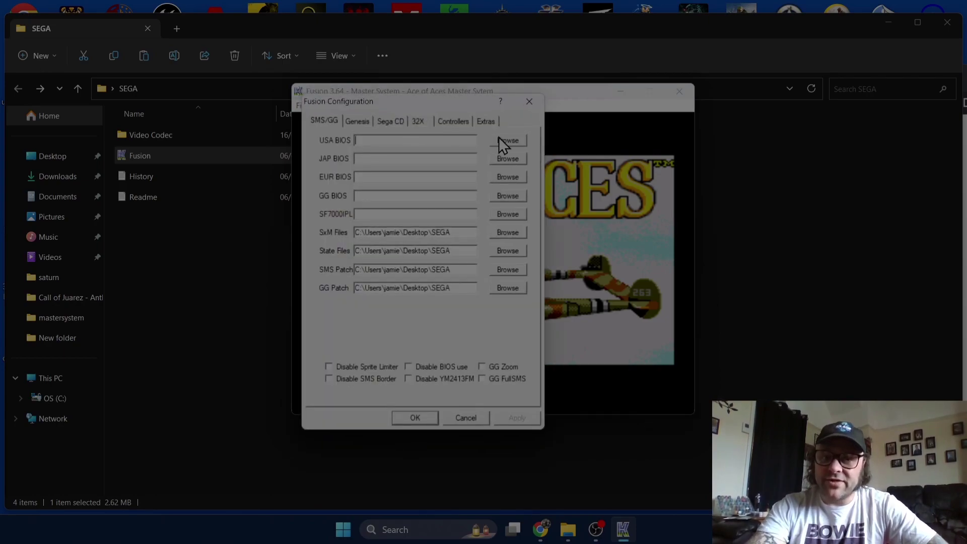
{"action": "left_click", "coordinate": [467, 123]}
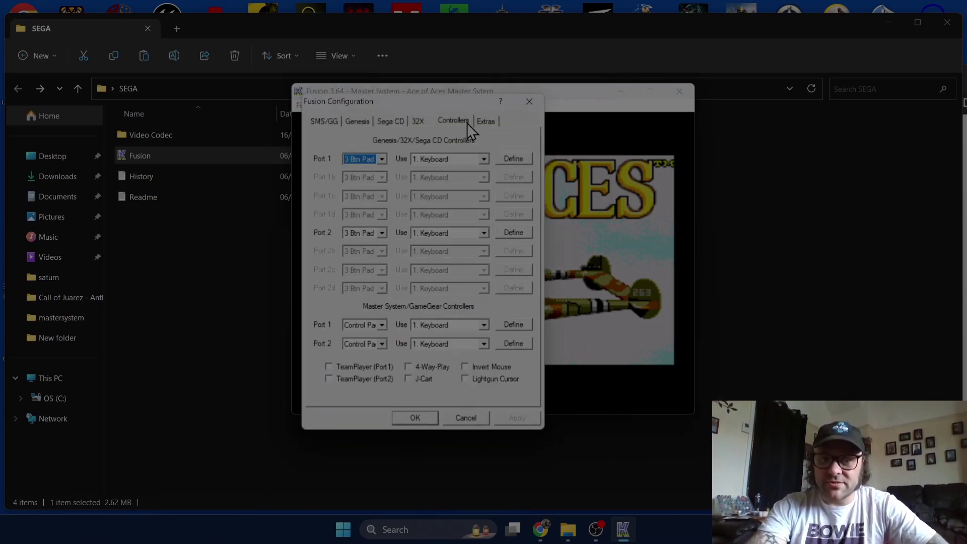
{"action": "left_click", "coordinate": [460, 325]}
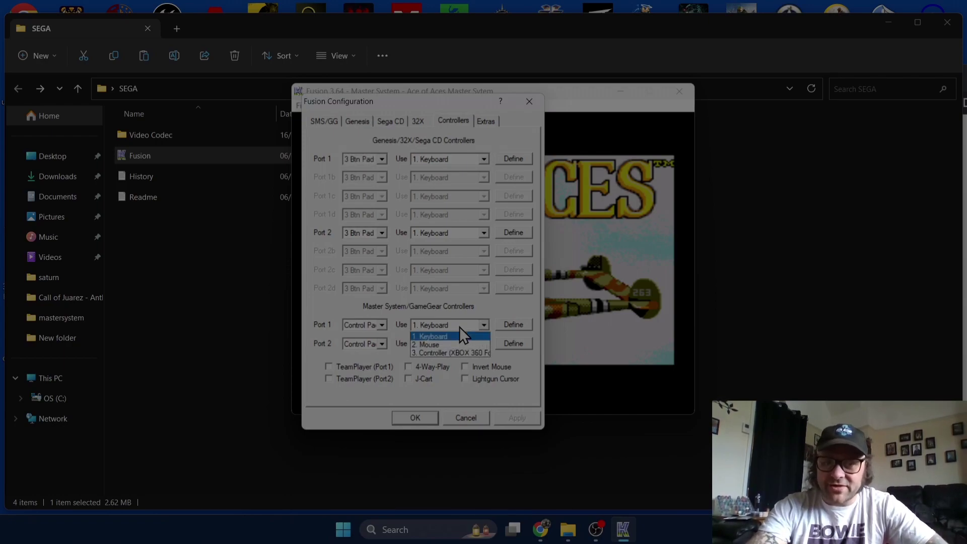
{"action": "left_click", "coordinate": [479, 353]}
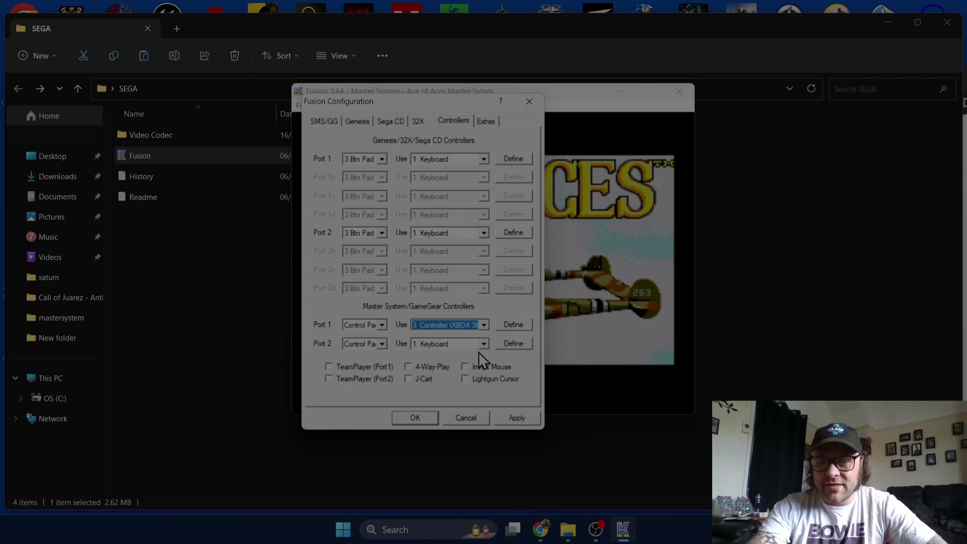
- Define the Master System/GameGear Port 1 controls for the four directions, the action buttons and Pause/Start, and save the configuration
{"action": "left_click", "coordinate": [522, 322]}
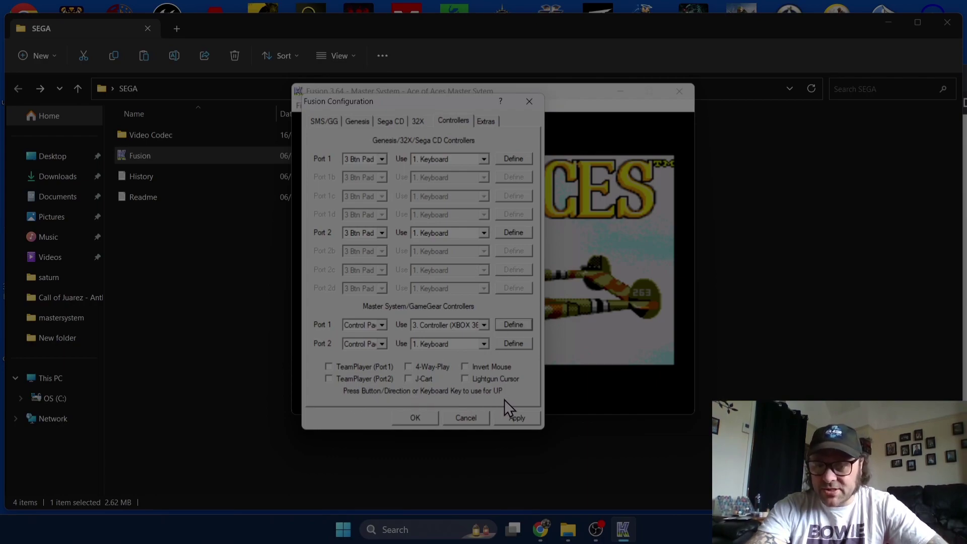
{"action": "key", "text": "Up"}
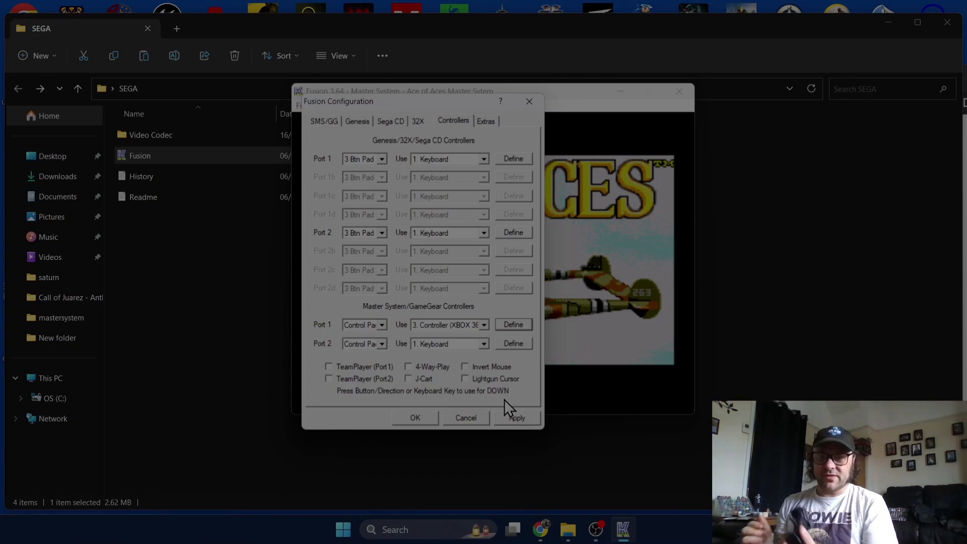
{"action": "key", "text": "Down"}
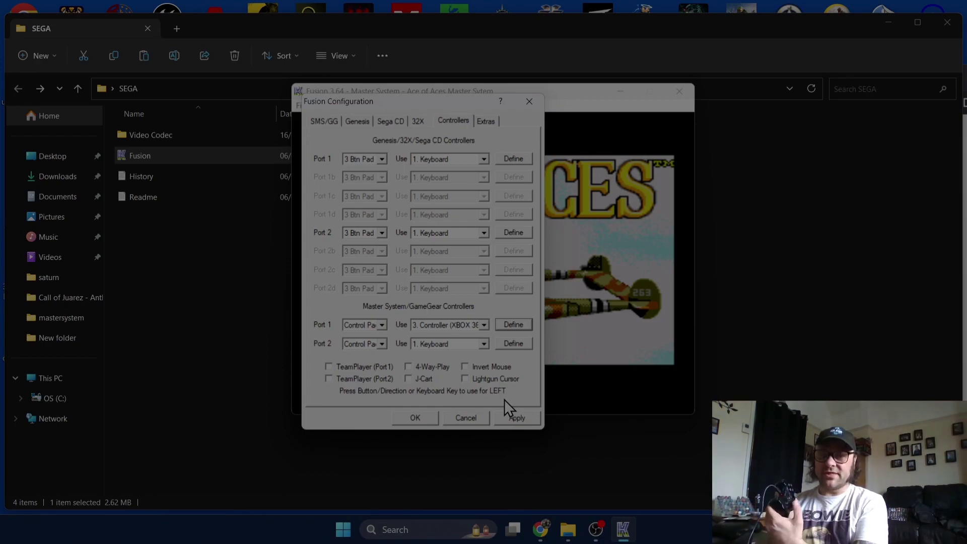
{"action": "key", "text": "Left"}
{"action": "key", "text": "Right"}
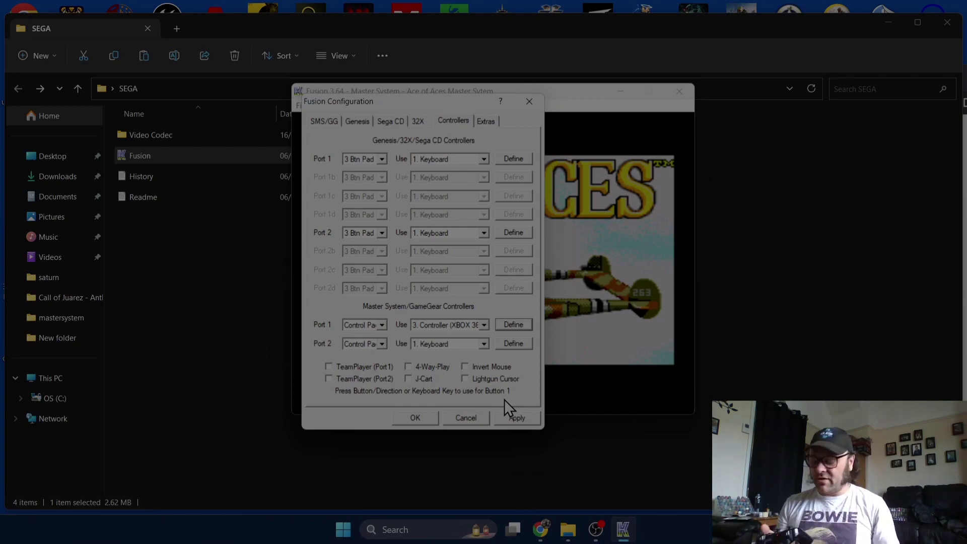
{"action": "key", "text": "s"}
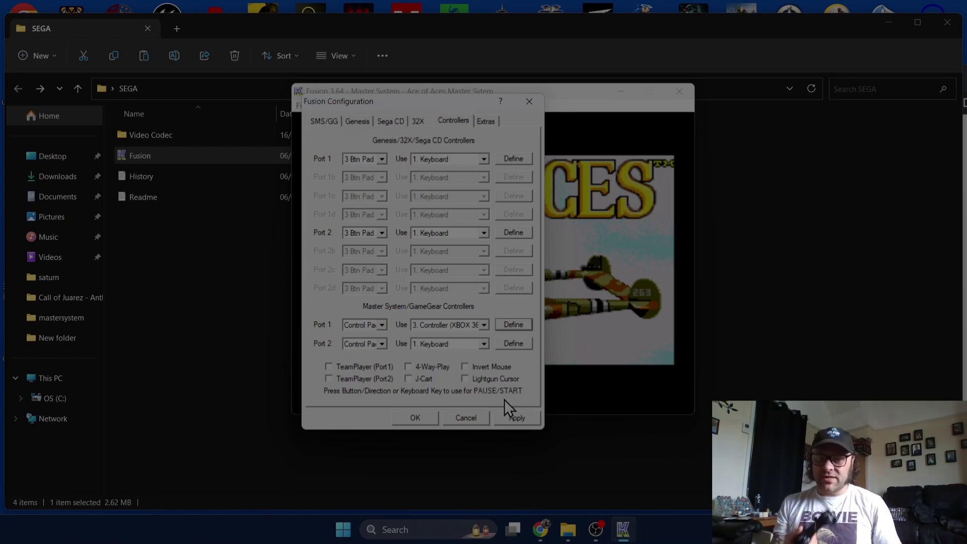
{"action": "key", "text": "Return"}
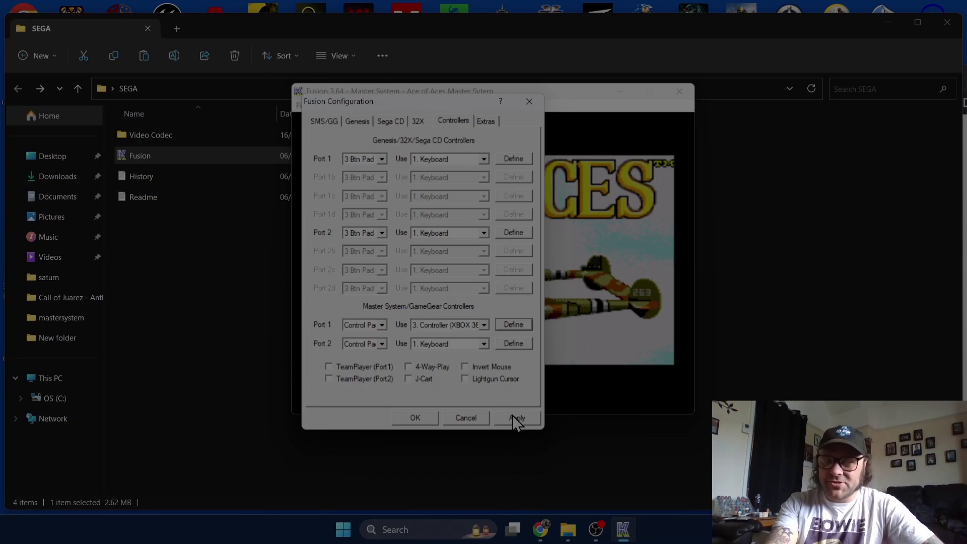
{"action": "left_click", "coordinate": [512, 415]}
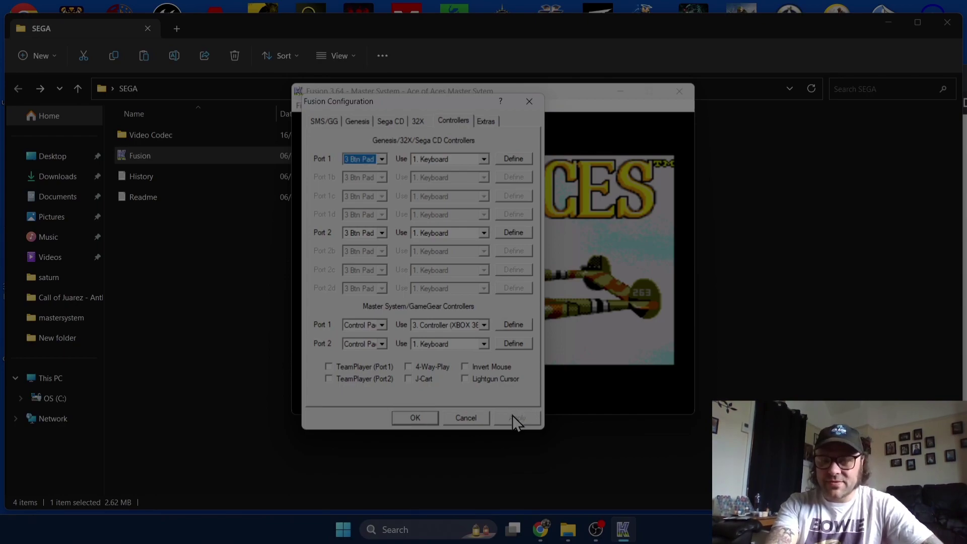
{"action": "left_click", "coordinate": [423, 416]}
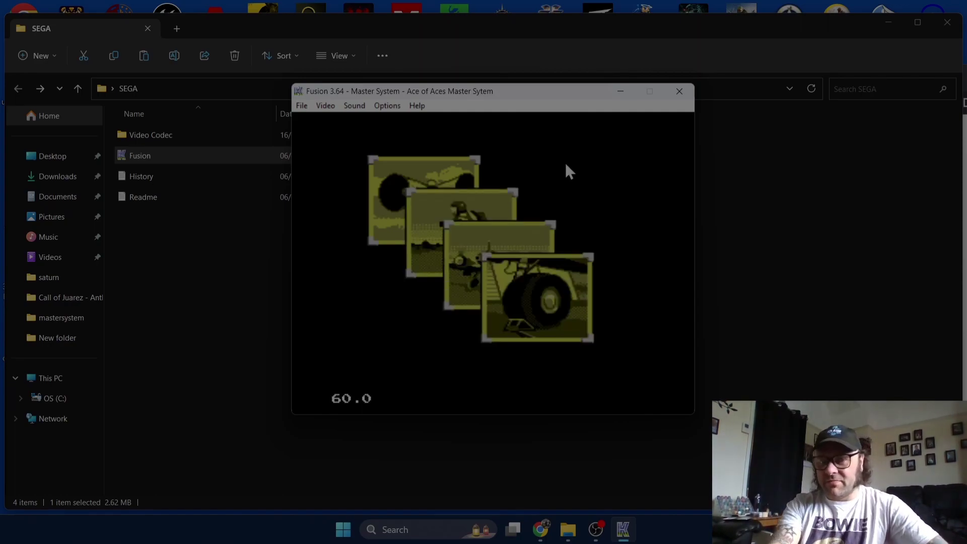
- Set Fusion's window size to 960x720 and reposition the enlarged window so it fits on the desktop
{"action": "left_click", "coordinate": [325, 106]}
{"action": "mouse_move", "coordinate": [332, 120]}
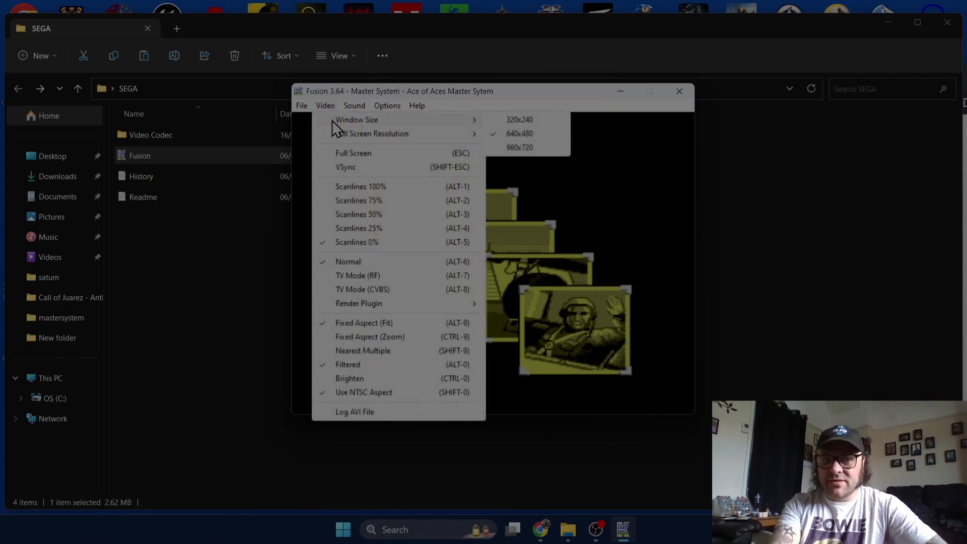
{"action": "left_click", "coordinate": [527, 147]}
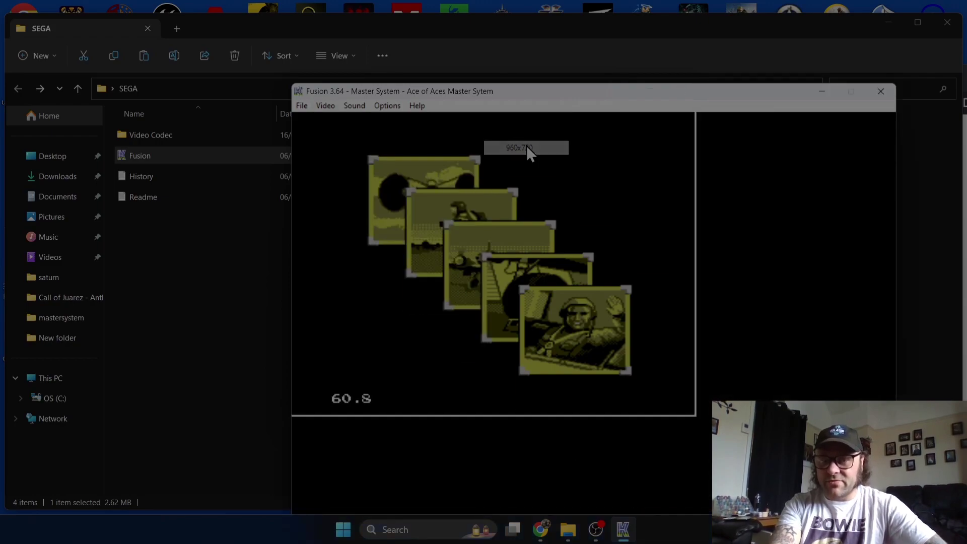
{"action": "left_click_drag", "start_coordinate": [563, 96], "coordinate": [446, 40]}
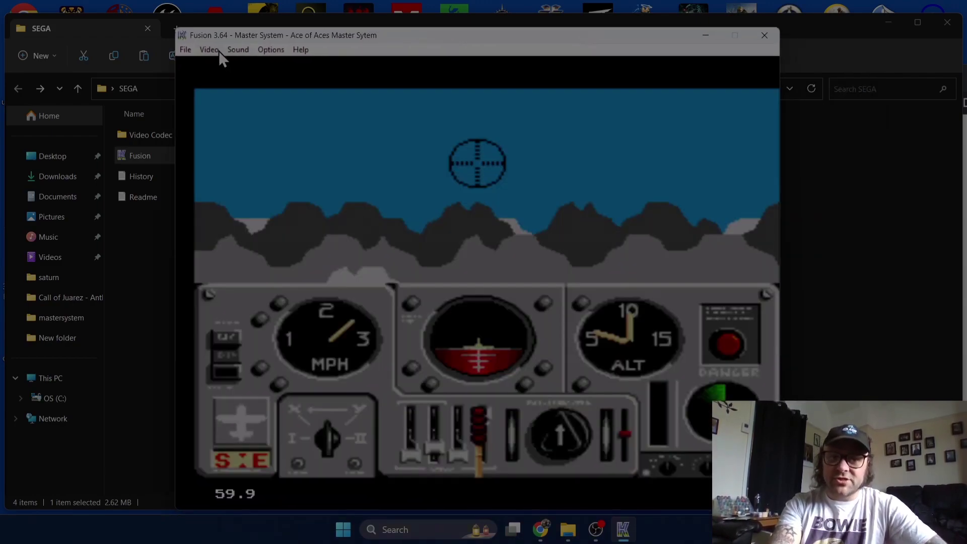
- Test the game in full screen by steering the plane left and right, and return to windowed mode
{"action": "left_click", "coordinate": [216, 50]}
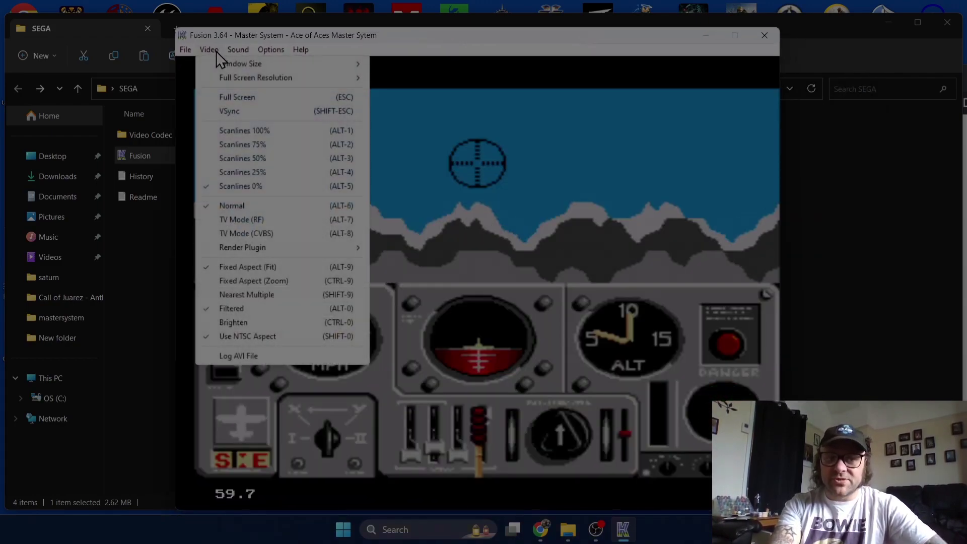
{"action": "left_click", "coordinate": [228, 96]}
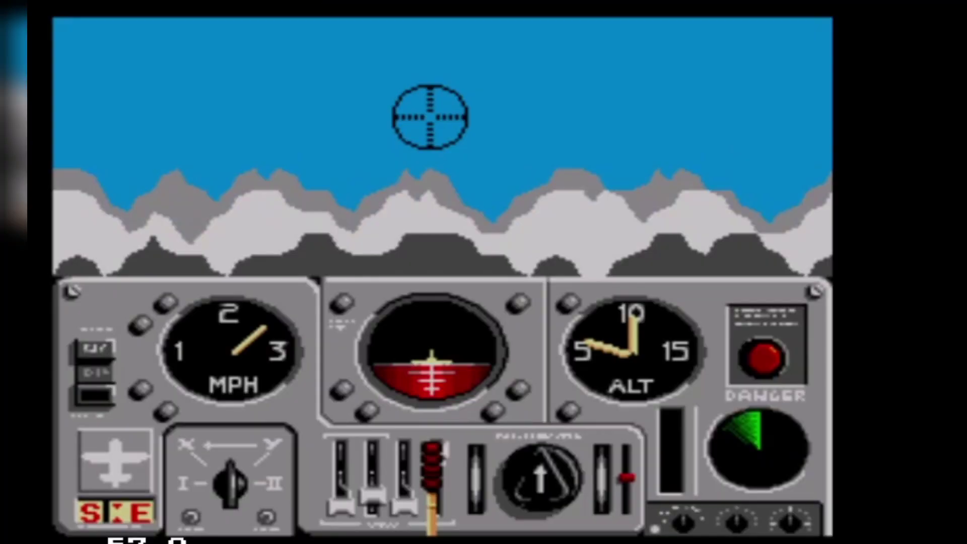
{"action": "key", "text": "Right"}
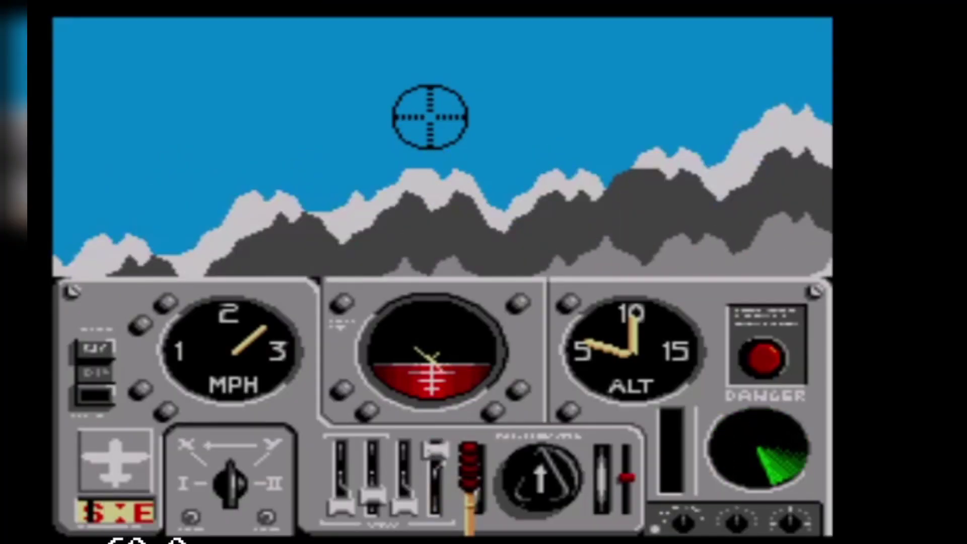
{"action": "key", "text": "Left"}
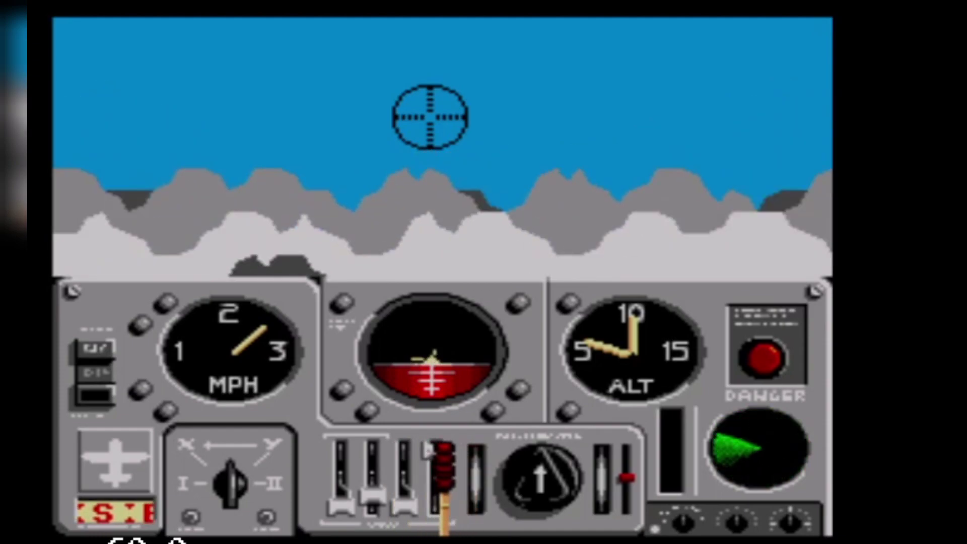
{"action": "key", "text": "Left"}
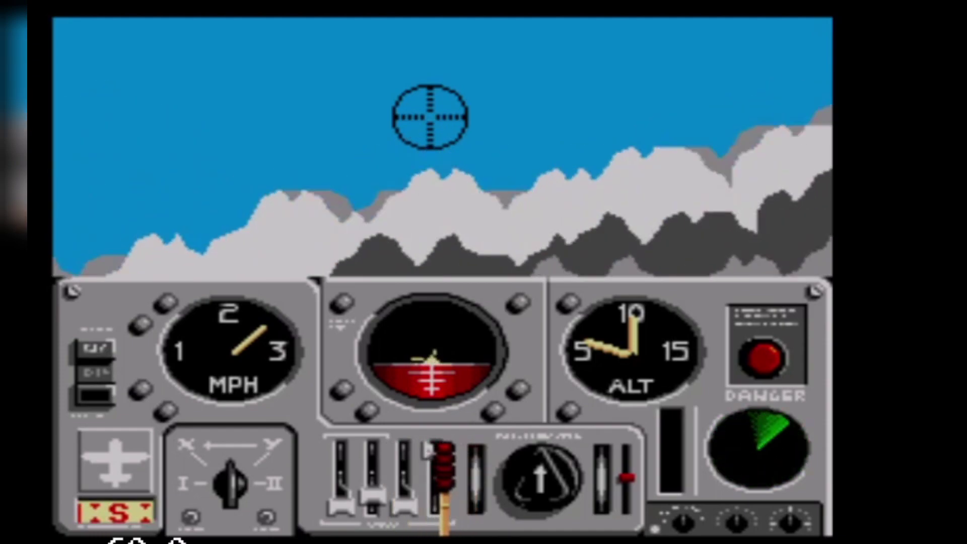
{"action": "key", "text": "Right"}
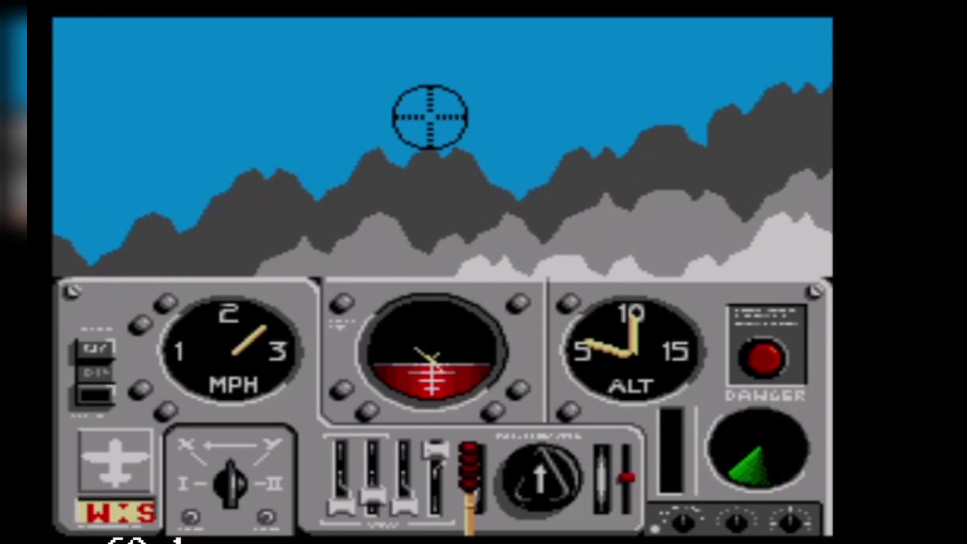
{"action": "key", "text": "Left"}
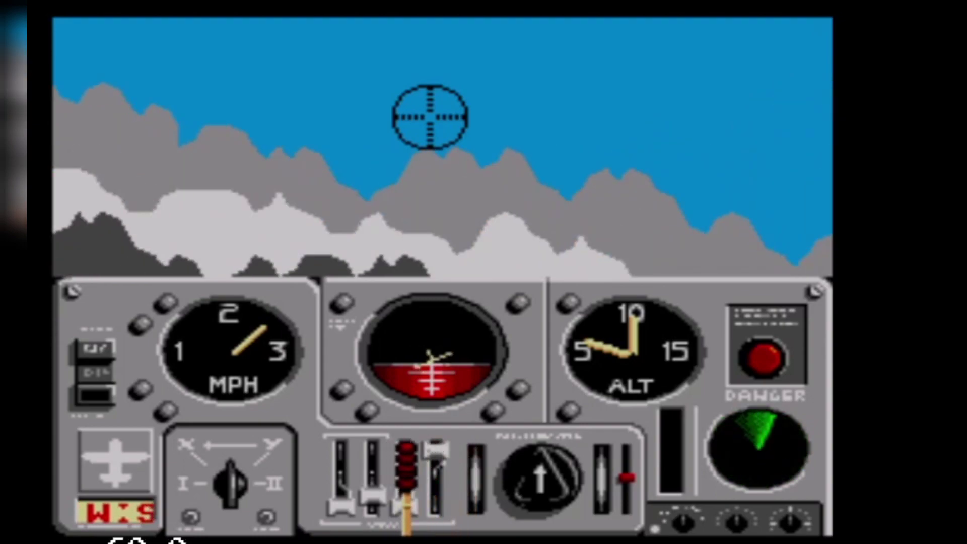
{"action": "key", "text": "Right"}
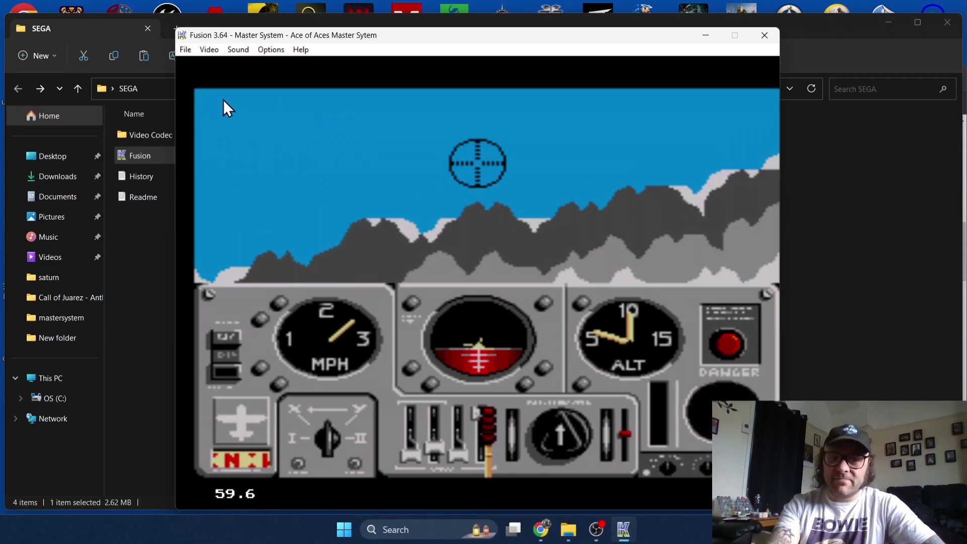
- Try the scanline effect on the game picture at 100% and at 25%
{"action": "left_click", "coordinate": [209, 50]}
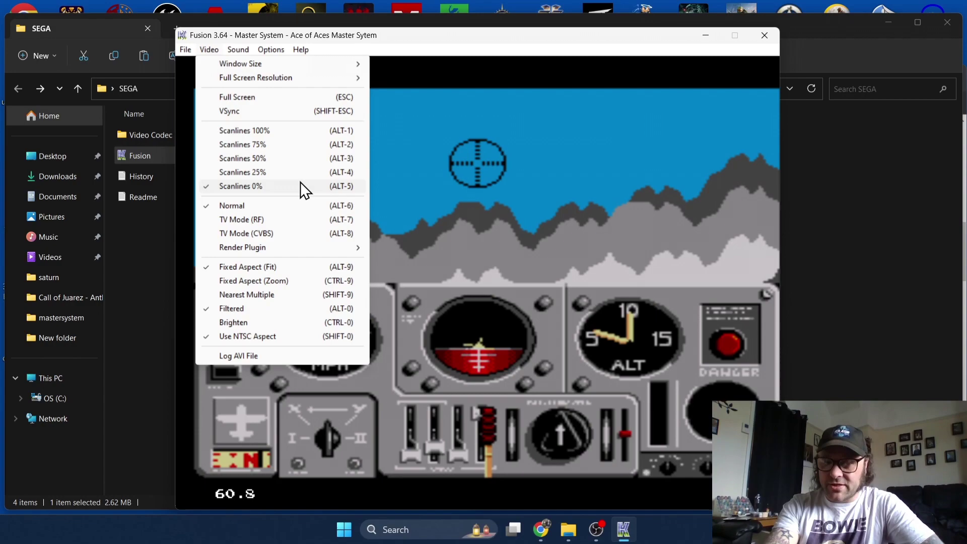
{"action": "left_click", "coordinate": [293, 135]}
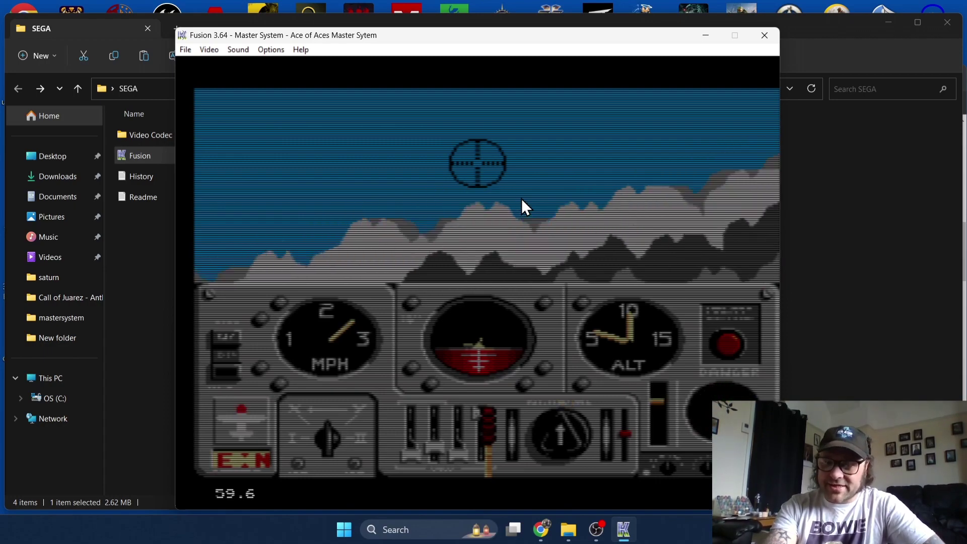
{"action": "left_click", "coordinate": [205, 49]}
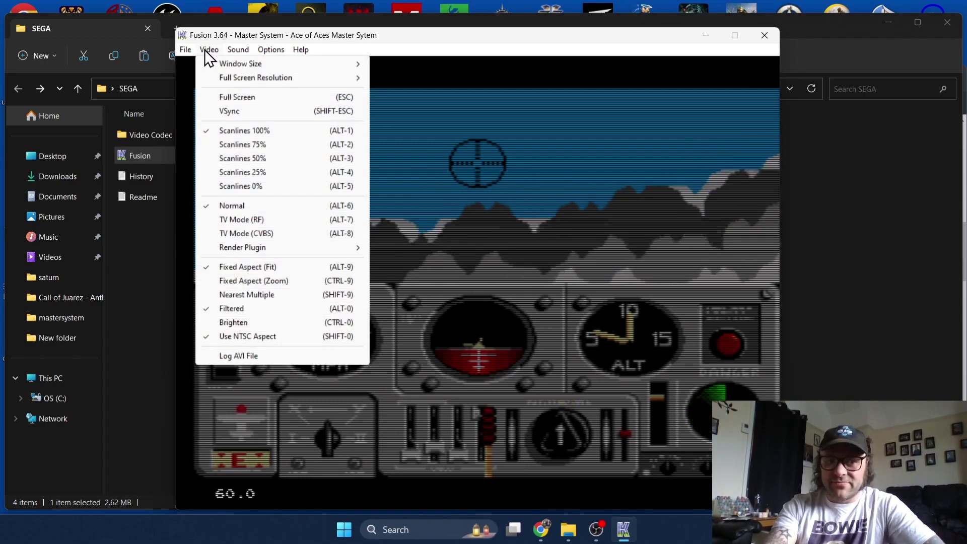
{"action": "left_click", "coordinate": [257, 172]}
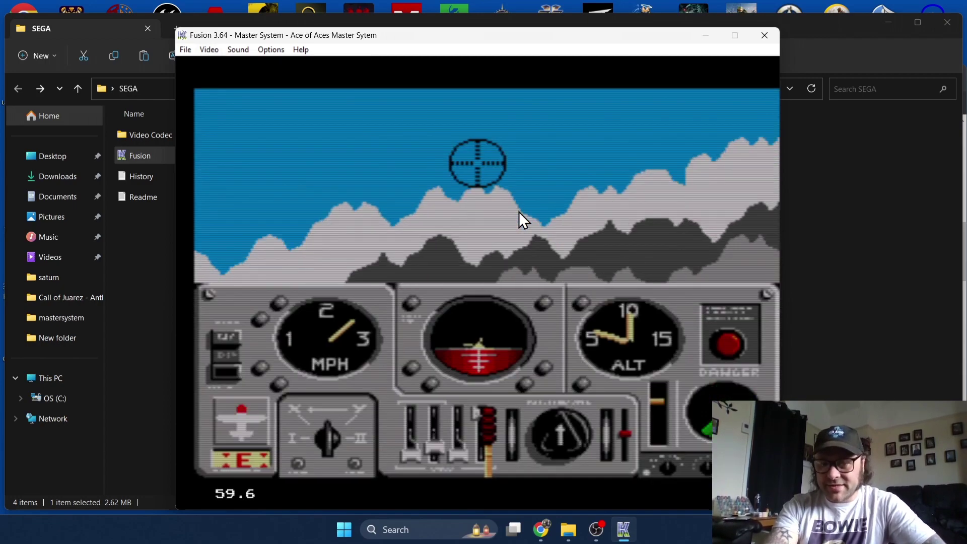
- Set the video output to Fixed Aspect (Zoom) and enable VSync
{"action": "left_click", "coordinate": [210, 48]}
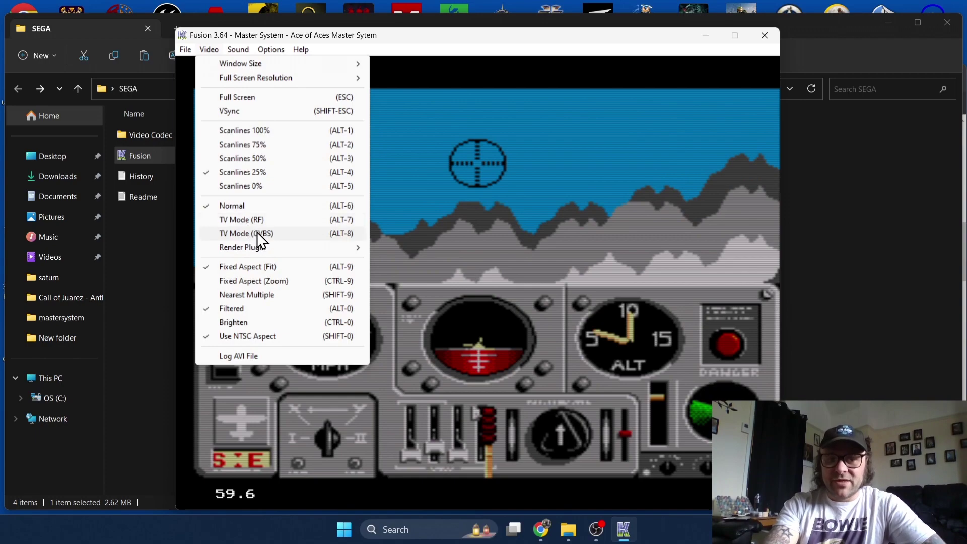
{"action": "left_click", "coordinate": [254, 281]}
{"action": "left_click", "coordinate": [217, 50]}
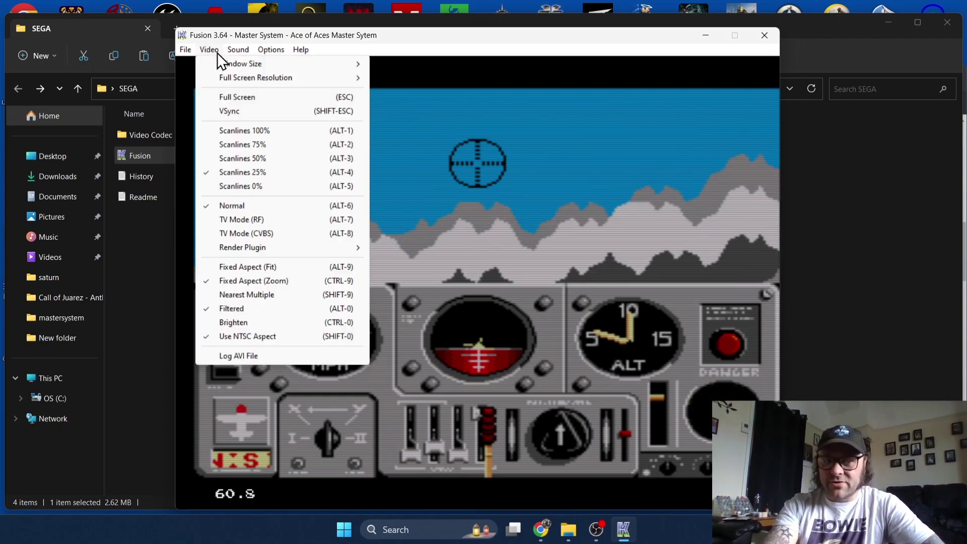
{"action": "left_click", "coordinate": [238, 112]}
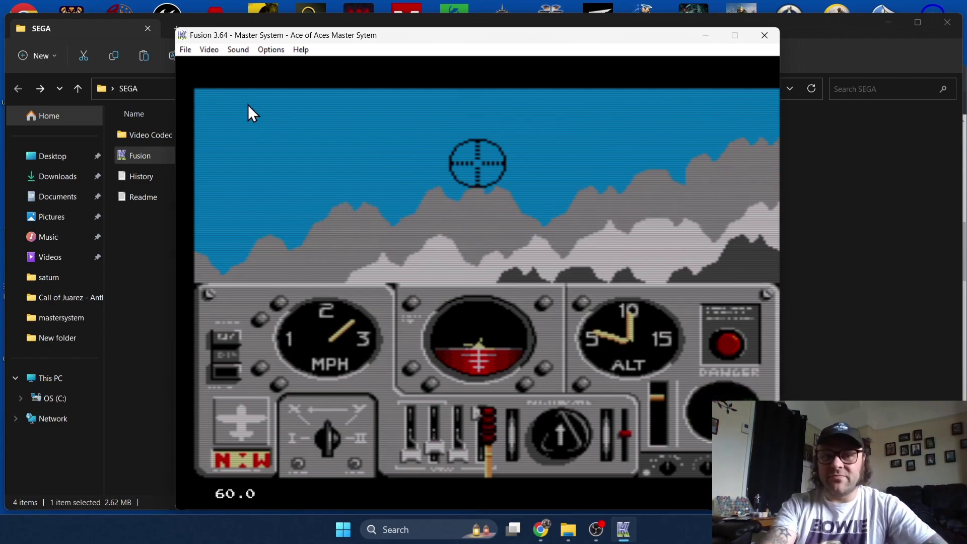
- Set the scanlines back to 0% and review the available full-screen resolutions
{"action": "left_click", "coordinate": [204, 48]}
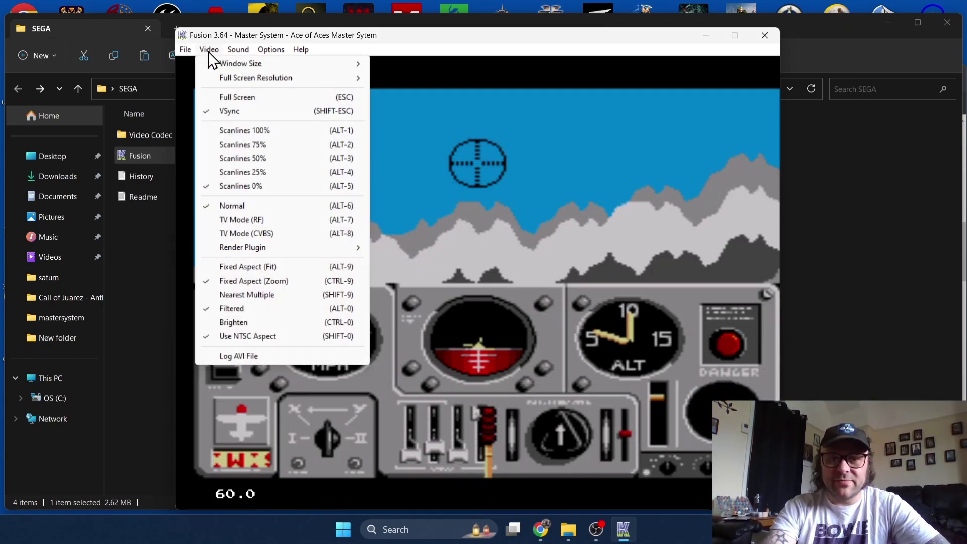
{"action": "mouse_move", "coordinate": [251, 83]}
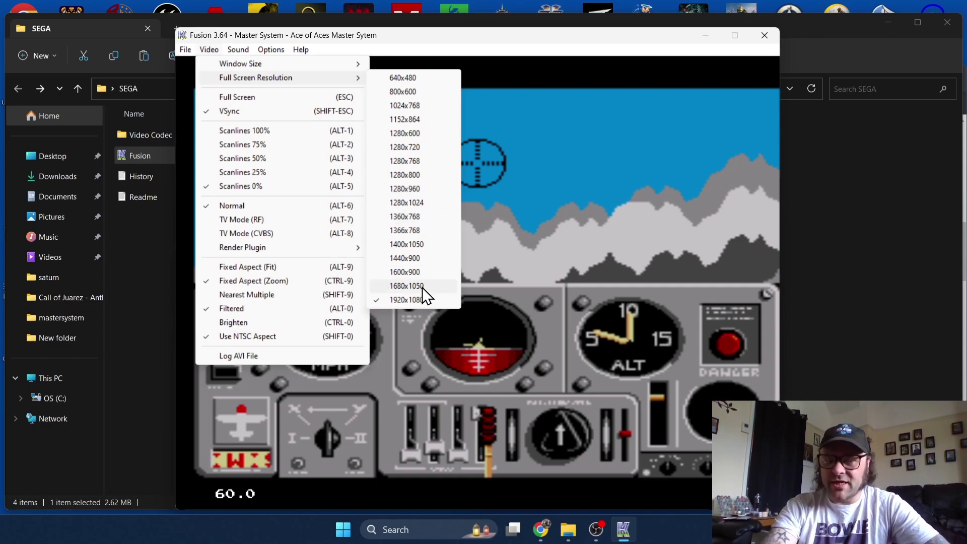
{"action": "left_click", "coordinate": [564, 190]}
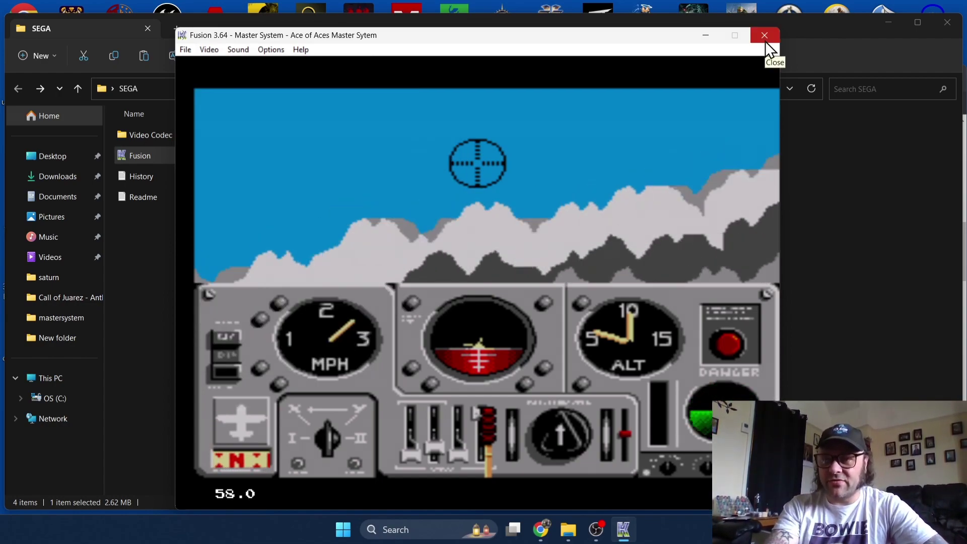
- Close Fusion and relaunch it from the SEGA folder, with the folder window moved clear of the desktop icons
{"action": "left_click", "coordinate": [765, 35]}
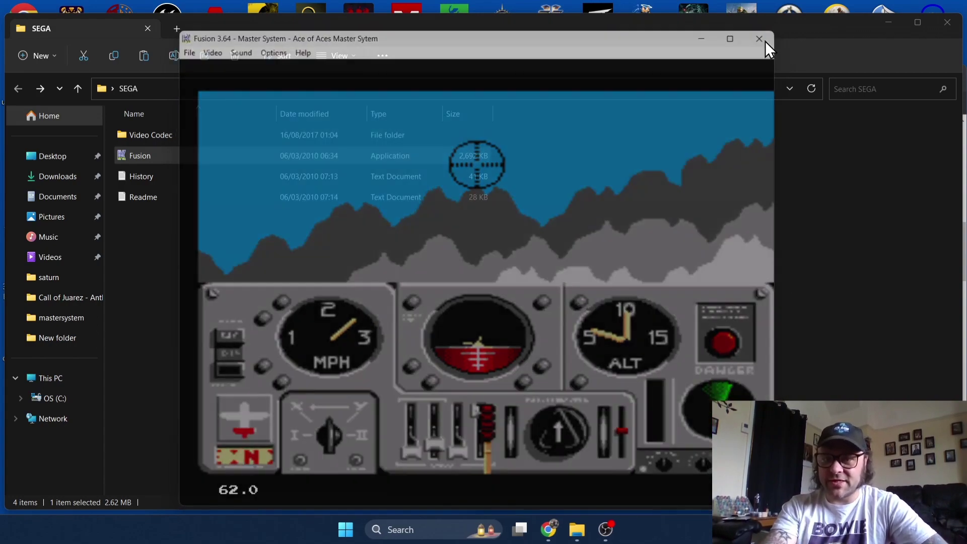
{"action": "left_click_drag", "start_coordinate": [276, 23], "coordinate": [533, 59]}
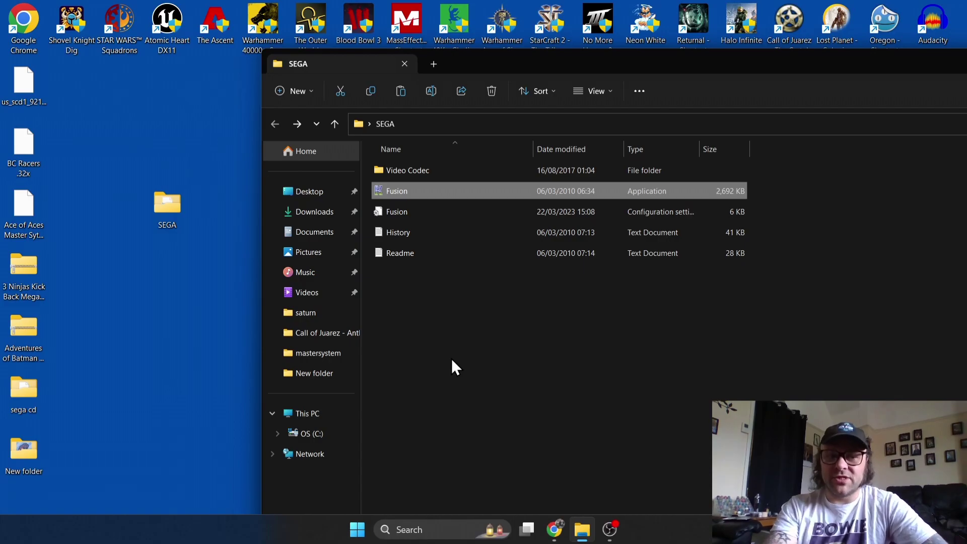
{"action": "double_click", "coordinate": [402, 191]}
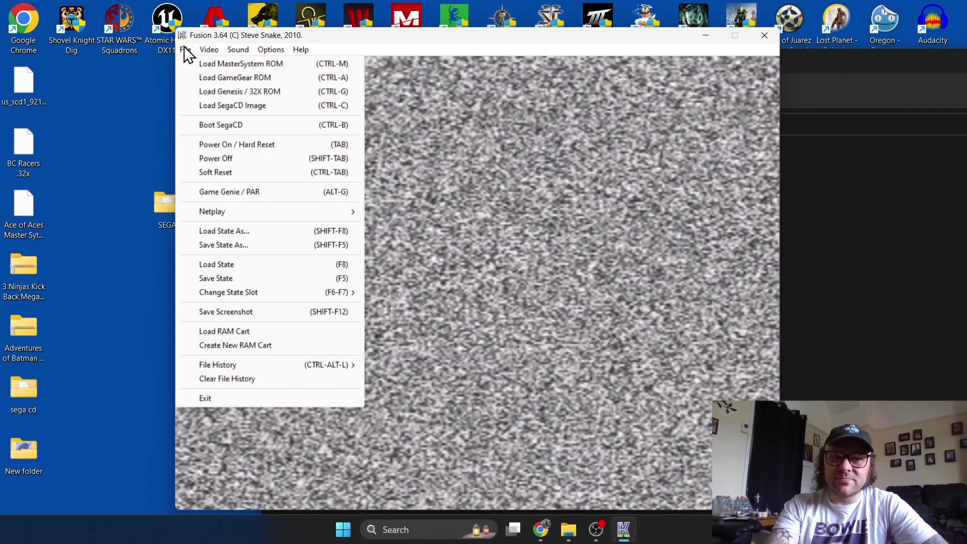
- Load the GameGear ROM "Adventures of Batman & Robin, The Game Gear" from the Desktop
{"action": "left_click", "coordinate": [184, 48]}
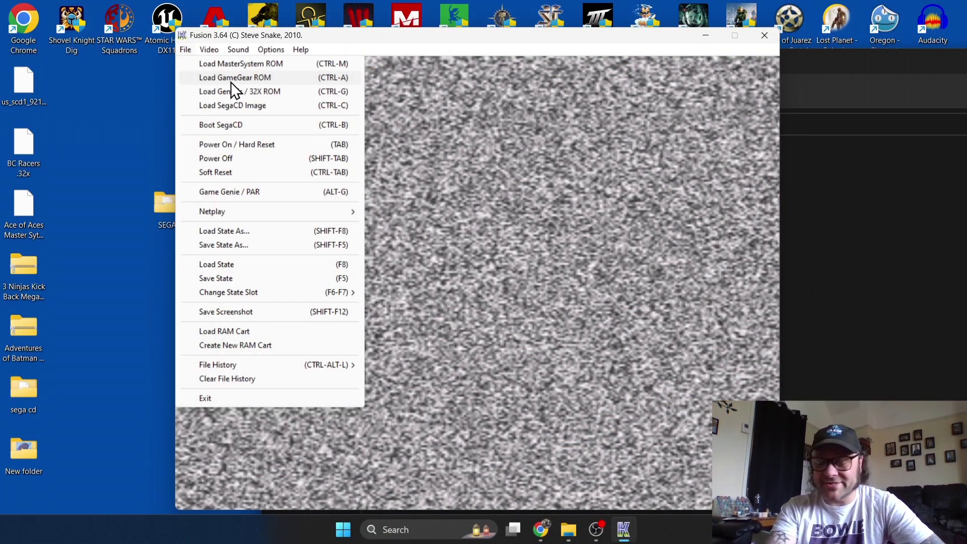
{"action": "left_click", "coordinate": [306, 78]}
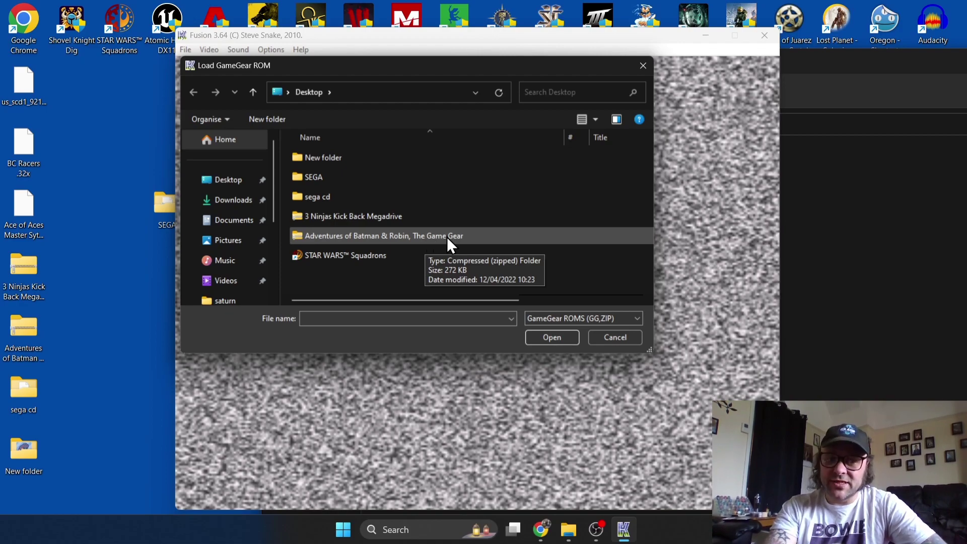
{"action": "double_click", "coordinate": [446, 236]}
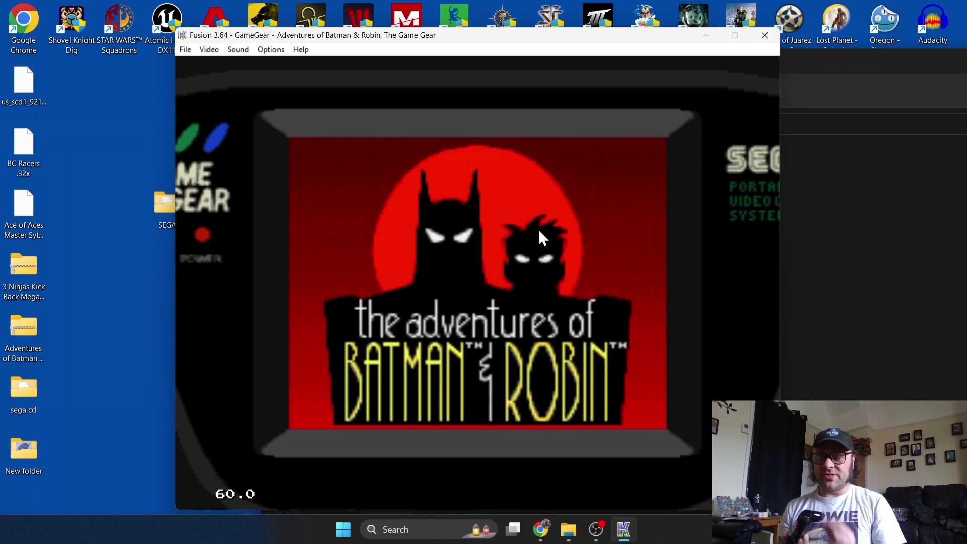
- Start a new game in Adventures of Batman & Robin, skip the story text and test the movement controls against the first enemy
{"action": "key", "text": "Return"}
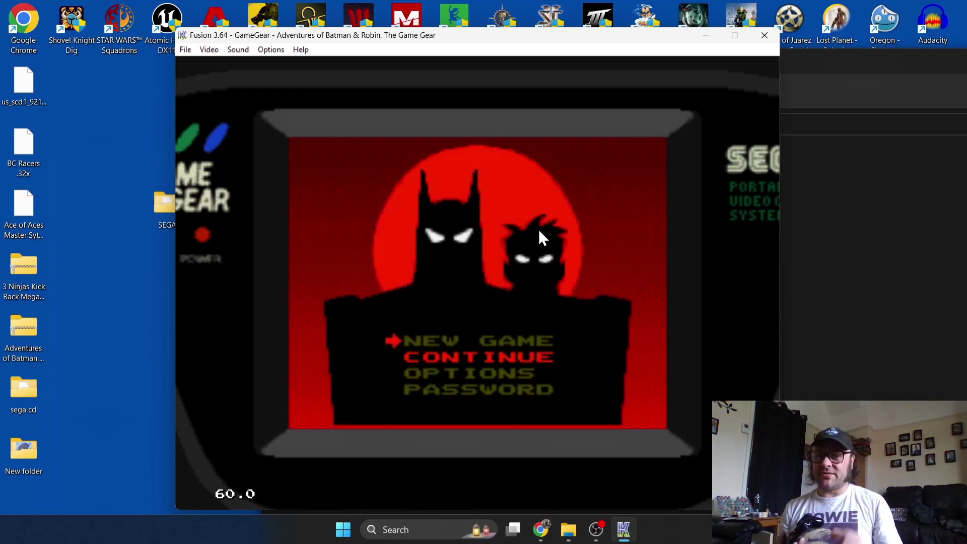
{"action": "key", "text": "Down"}
{"action": "key", "text": "Up"}
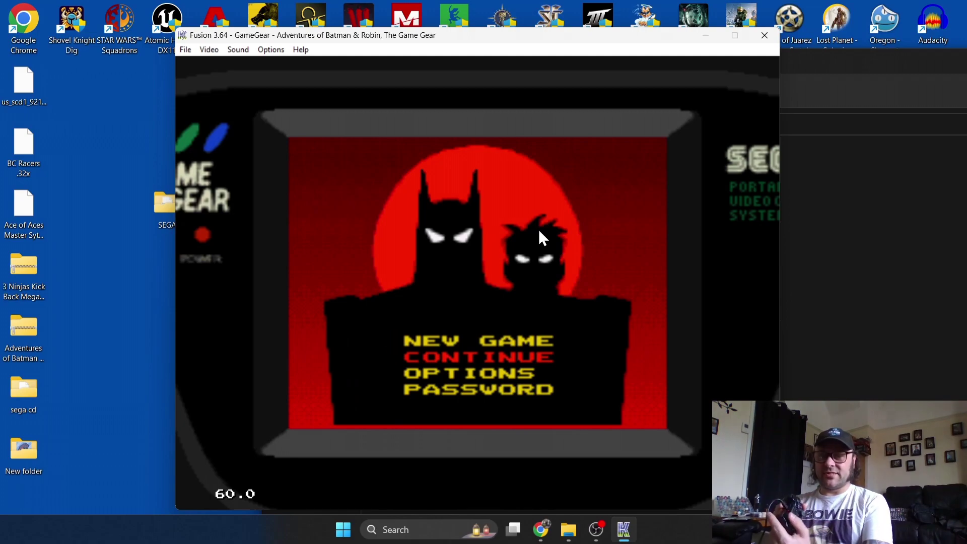
{"action": "key", "text": "Return"}
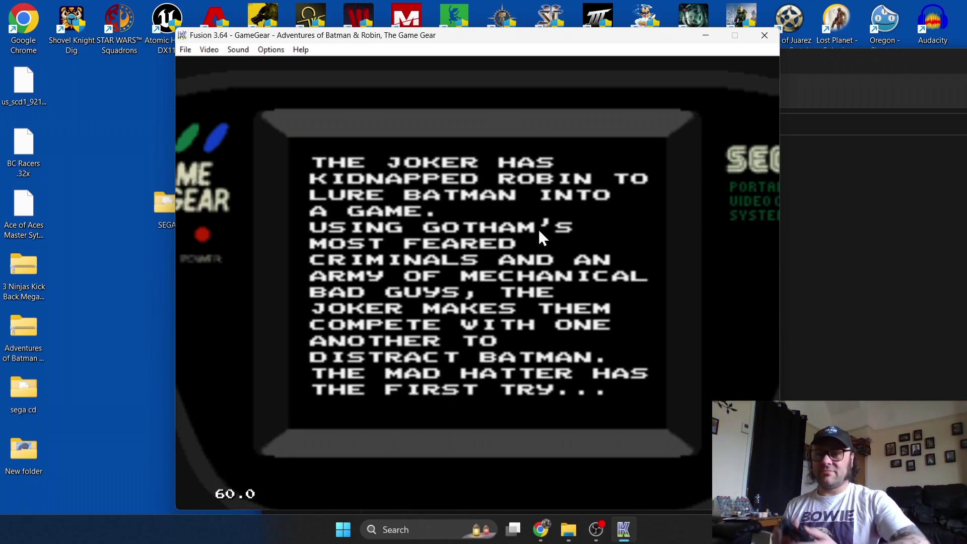
{"action": "key", "text": "Return"}
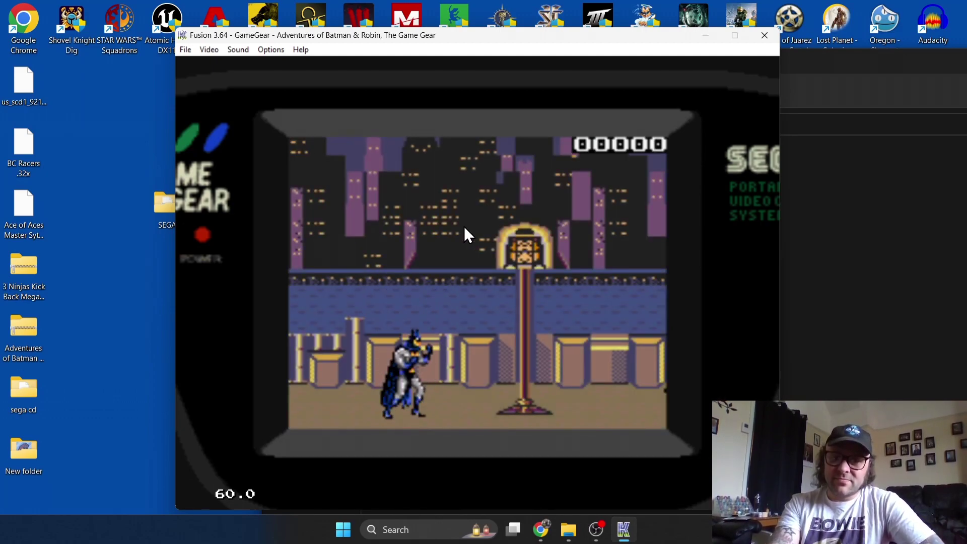
{"action": "key", "text": "Right"}
{"action": "key", "text": "Down"}
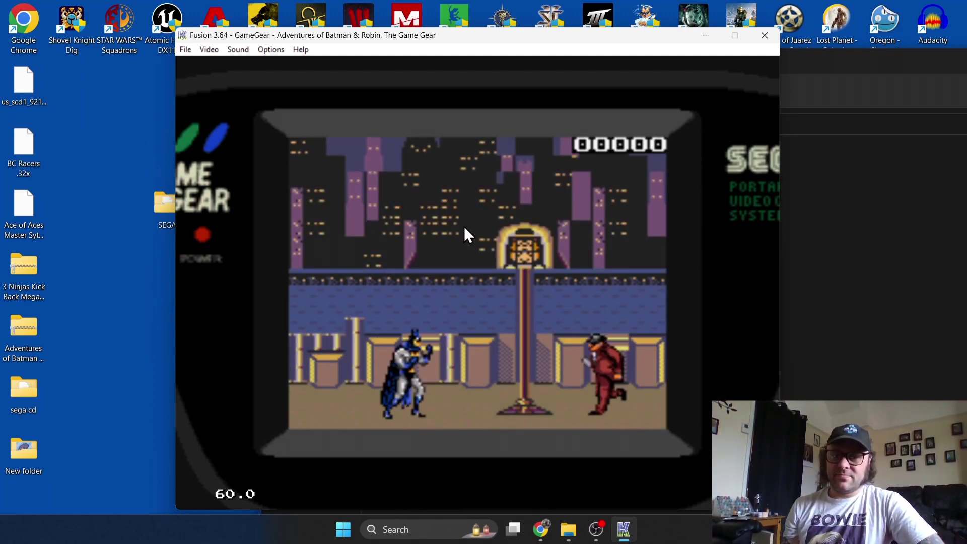
{"action": "key", "text": "Right"}
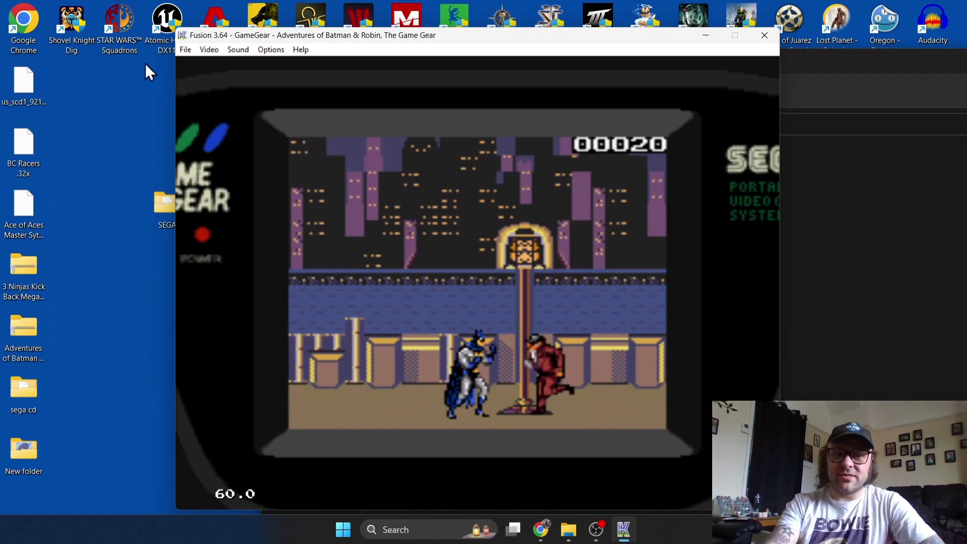
- Try scanlines at 100% and at 25% on the running GameGear game, and return them to 0%
{"action": "left_click", "coordinate": [212, 48]}
{"action": "left_click", "coordinate": [240, 130]}
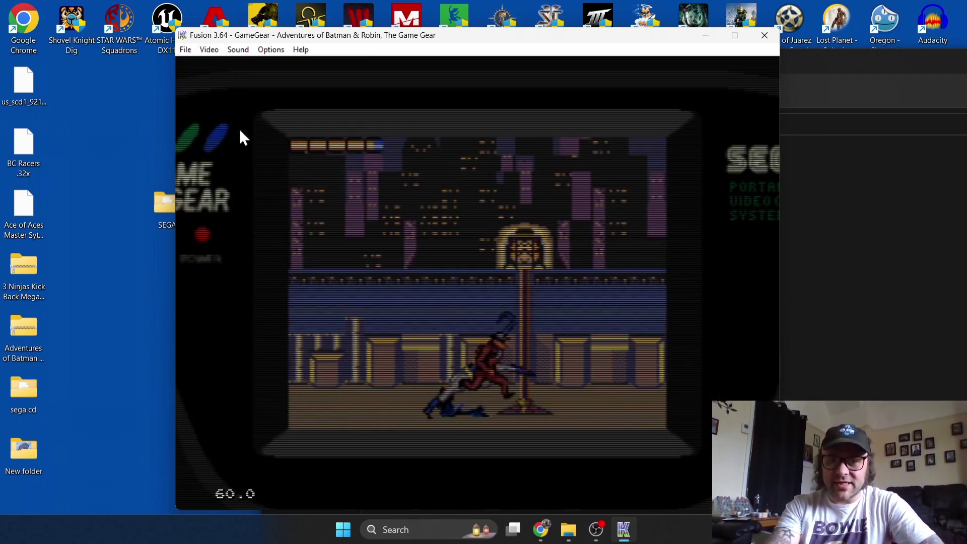
{"action": "left_click", "coordinate": [207, 48]}
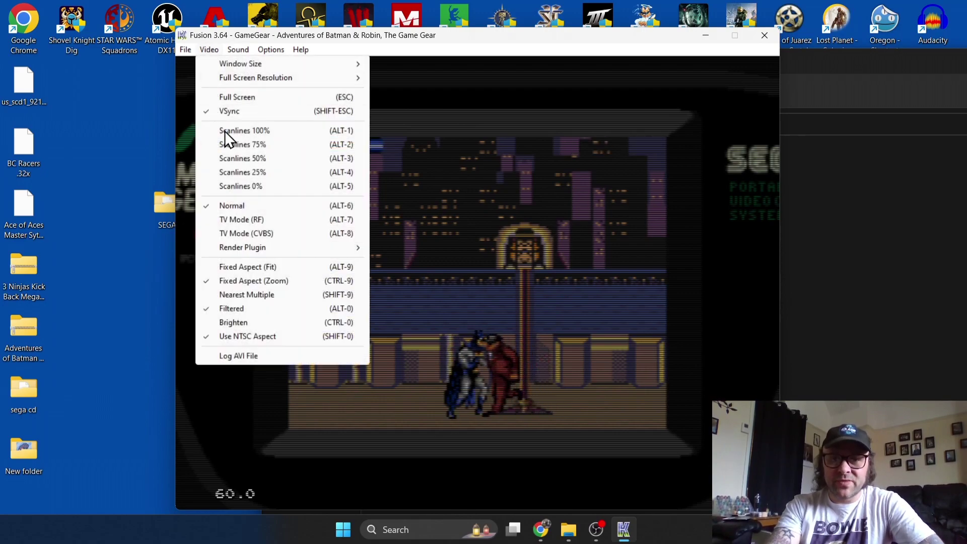
{"action": "left_click", "coordinate": [240, 176]}
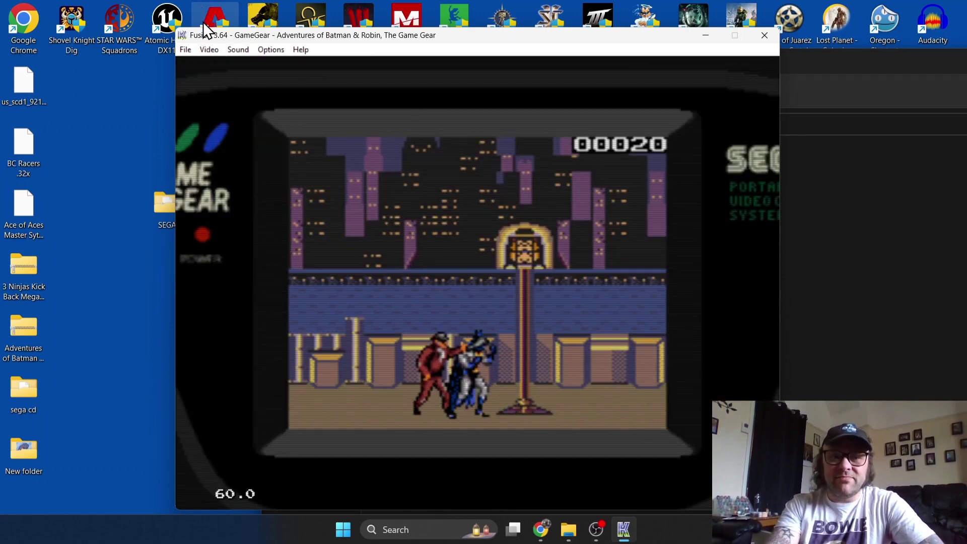
{"action": "left_click", "coordinate": [209, 49]}
{"action": "left_click", "coordinate": [244, 186]}
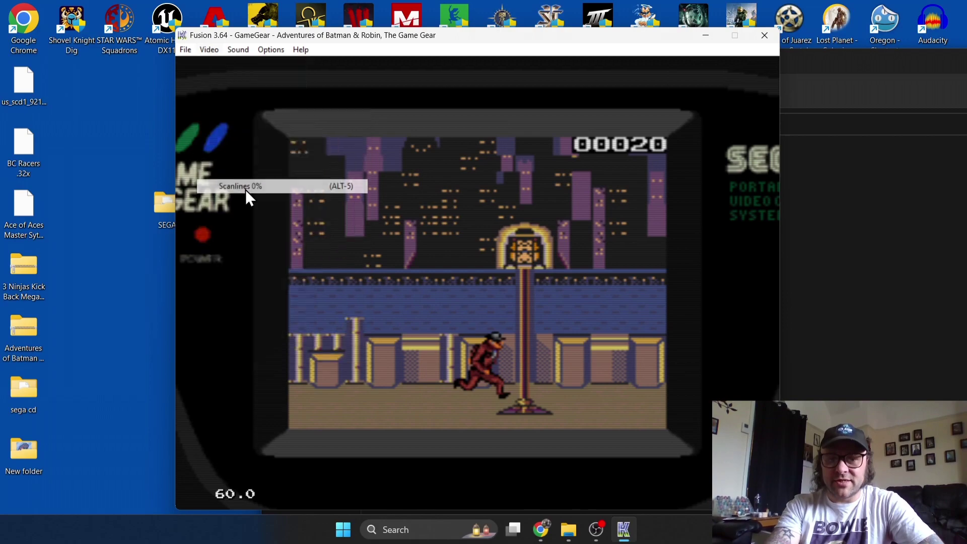
- Set the emulator's window size to 320x240
{"action": "left_click", "coordinate": [208, 52]}
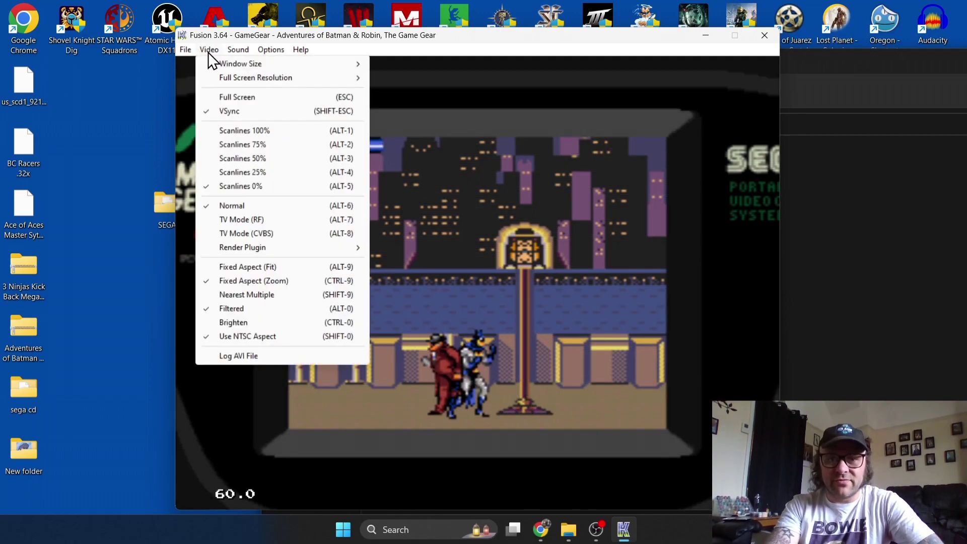
{"action": "mouse_move", "coordinate": [232, 62]}
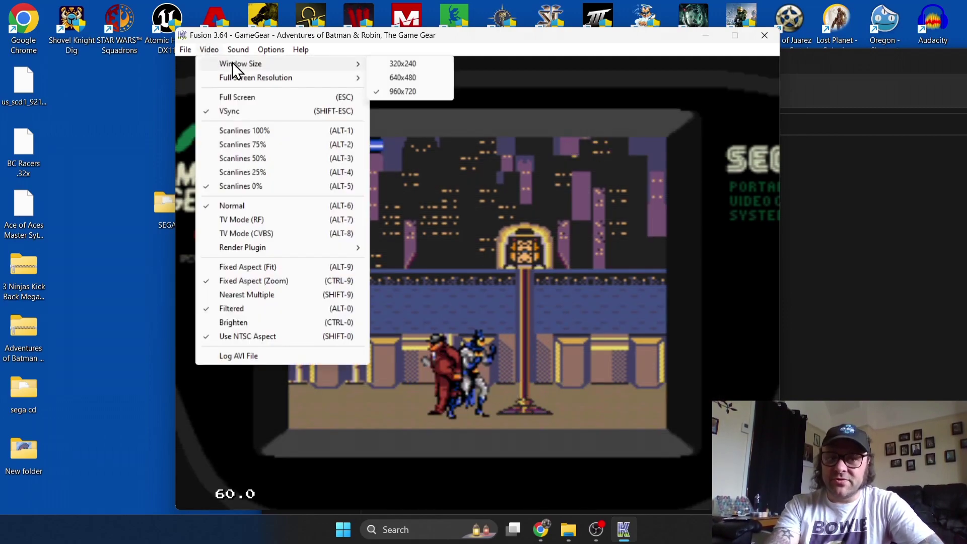
{"action": "left_click", "coordinate": [419, 67]}
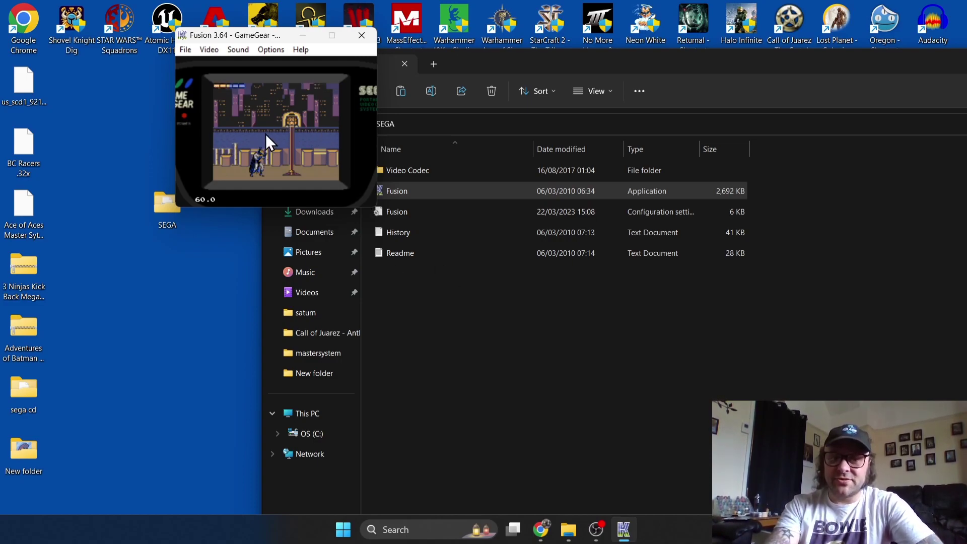
- Close and relaunch Fusion, and load the Genesis/32X ROM "BC Racers .32x" from the Desktop
{"action": "left_click", "coordinate": [362, 36]}
{"action": "key", "text": "Return"}
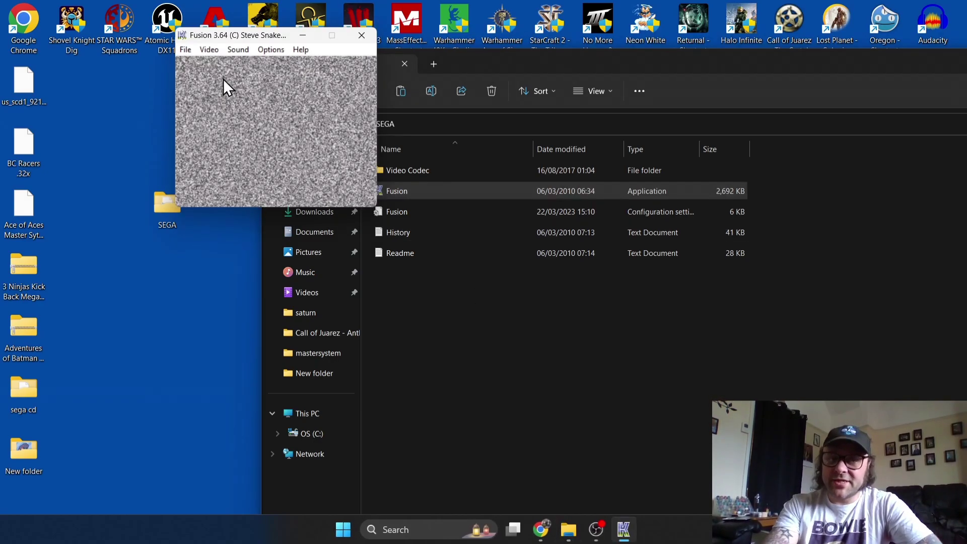
{"action": "left_click", "coordinate": [184, 49]}
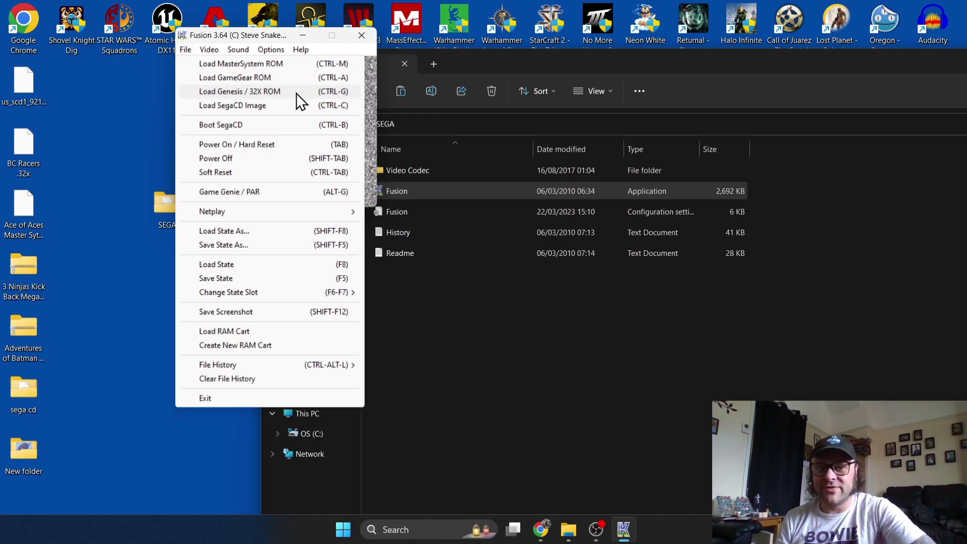
{"action": "left_click", "coordinate": [296, 92]}
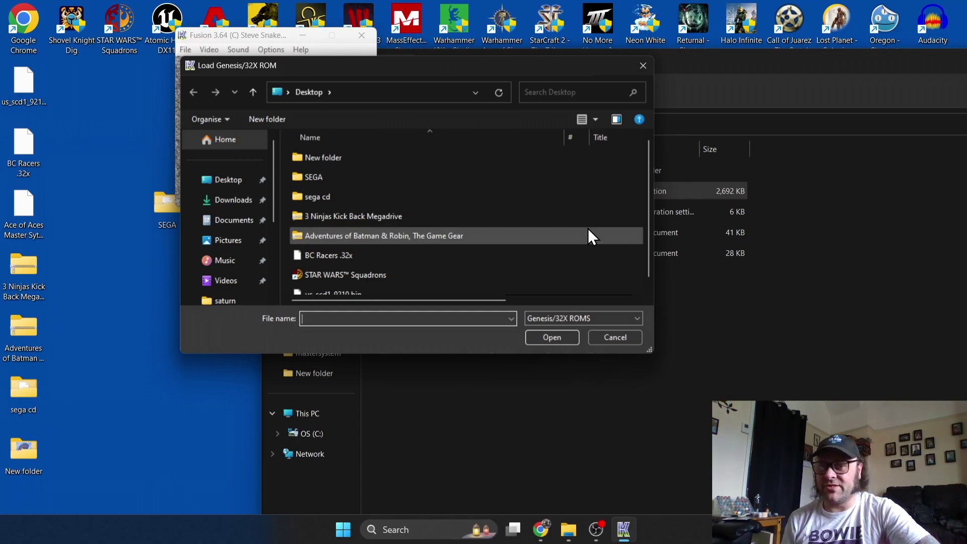
{"action": "double_click", "coordinate": [425, 253]}
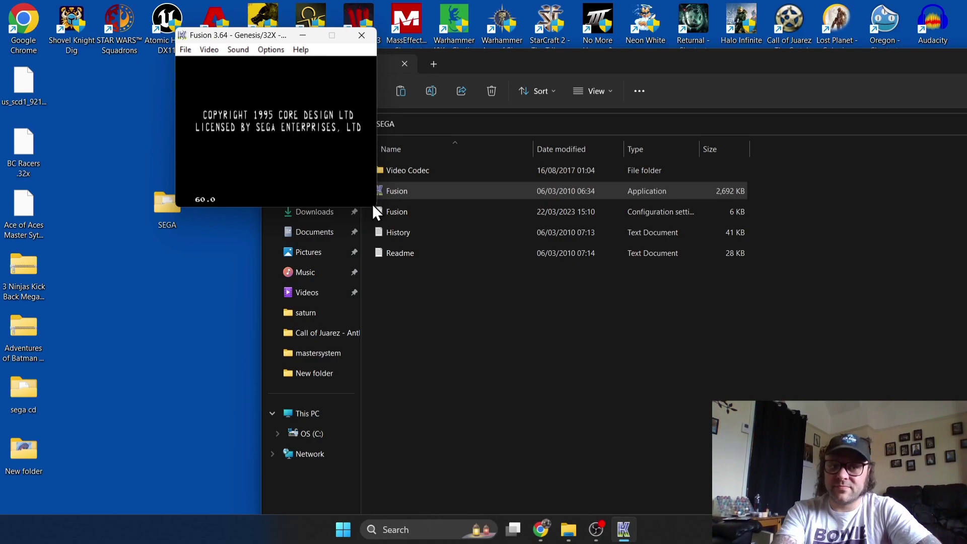
- Enlarge the BC Racers window to 640x480 and on to 960x720
{"action": "left_click", "coordinate": [211, 50]}
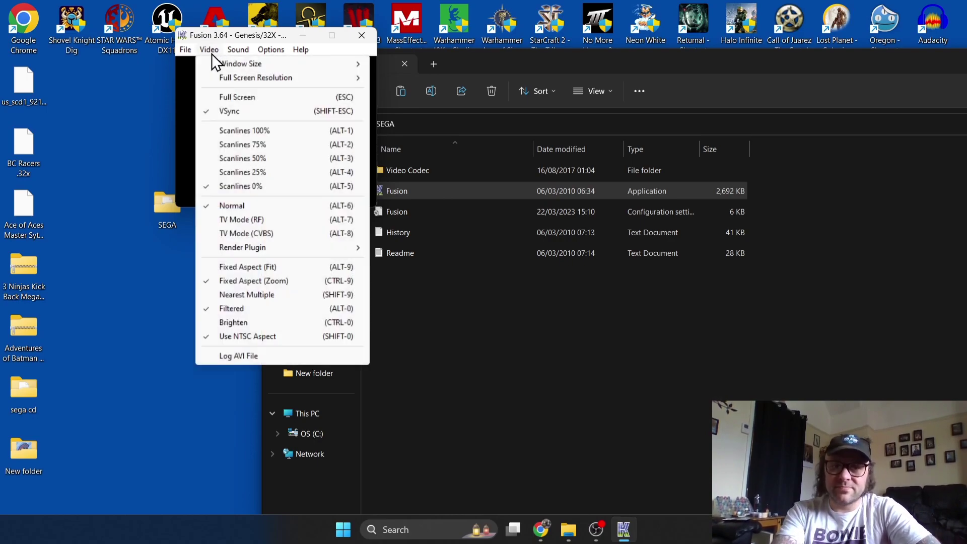
{"action": "mouse_move", "coordinate": [268, 65]}
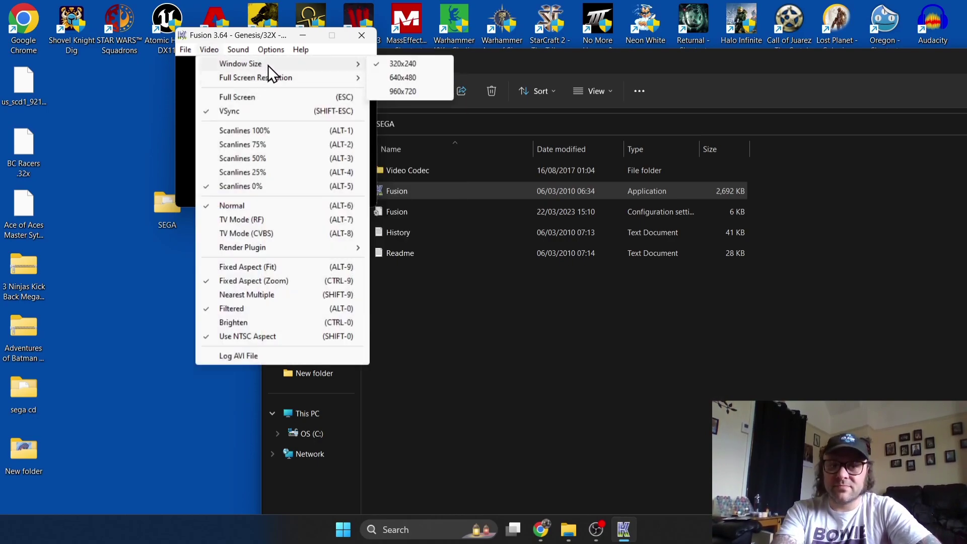
{"action": "left_click", "coordinate": [408, 80]}
{"action": "left_click", "coordinate": [213, 49]}
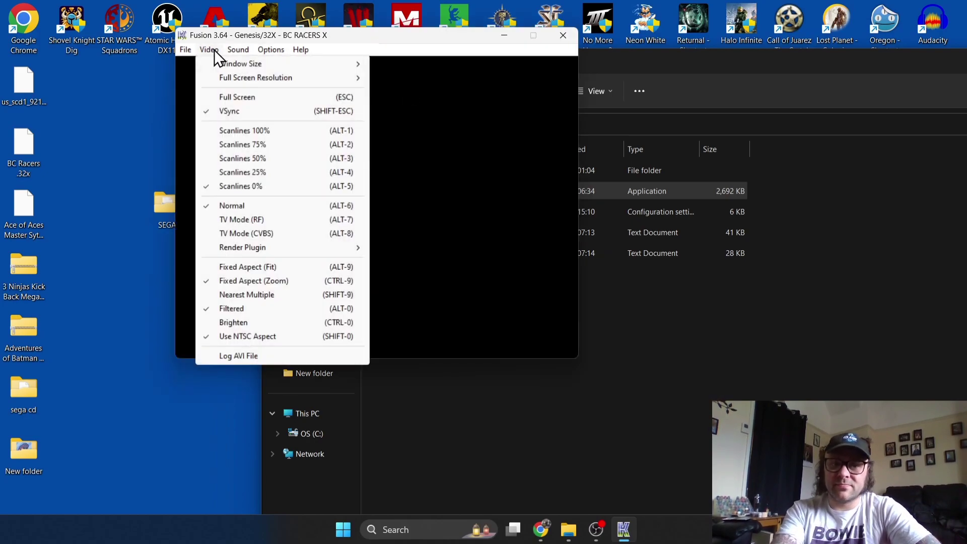
{"action": "mouse_move", "coordinate": [227, 65]}
{"action": "left_click", "coordinate": [424, 90]}
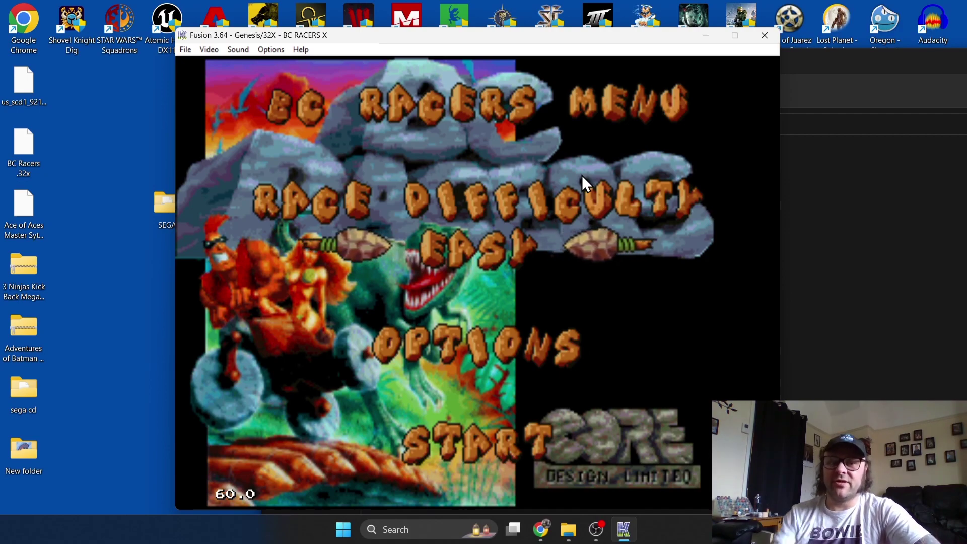
- In the controller configuration, choose 3 Btn Pad for Port 1 of the Genesis/32X/Sega CD controllers
{"action": "left_click", "coordinate": [271, 51]}
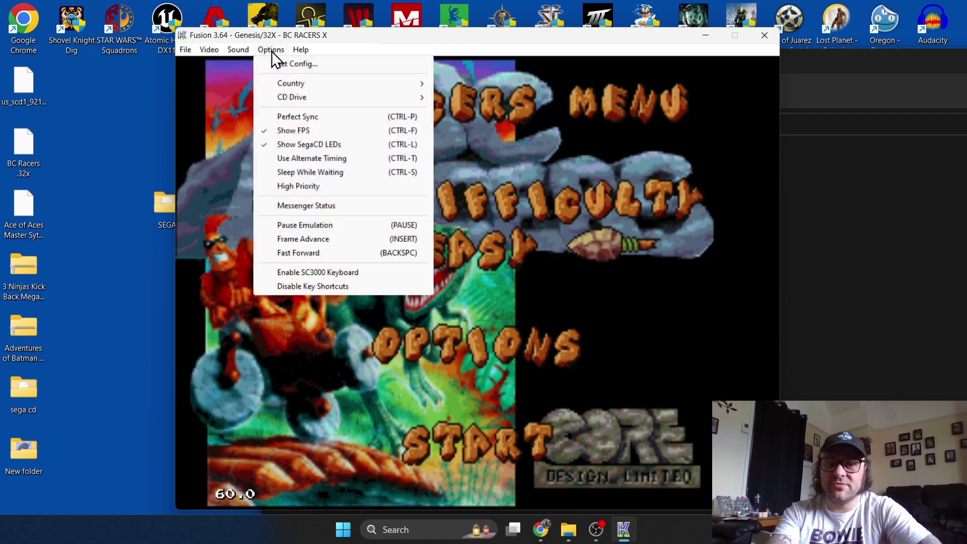
{"action": "left_click", "coordinate": [294, 64]}
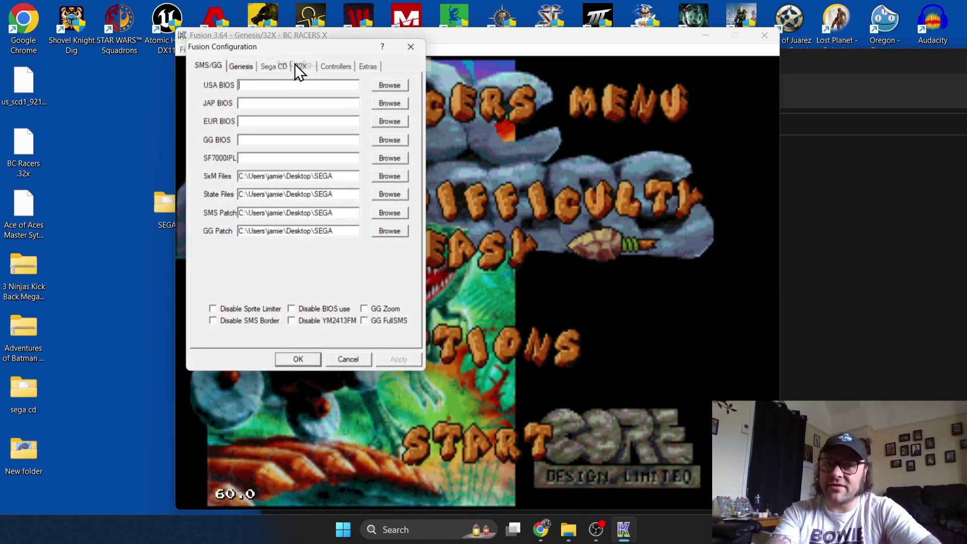
{"action": "left_click", "coordinate": [346, 67]}
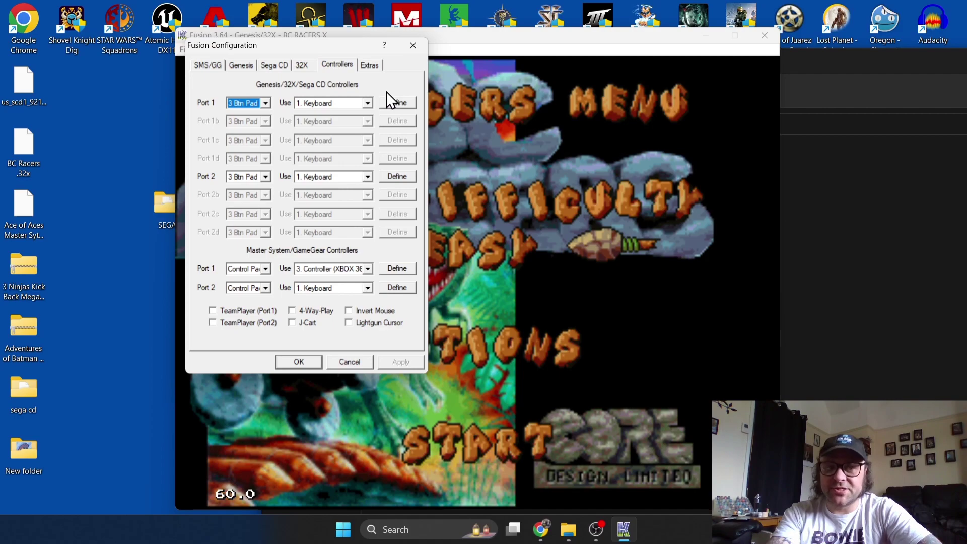
{"action": "left_click", "coordinate": [265, 102]}
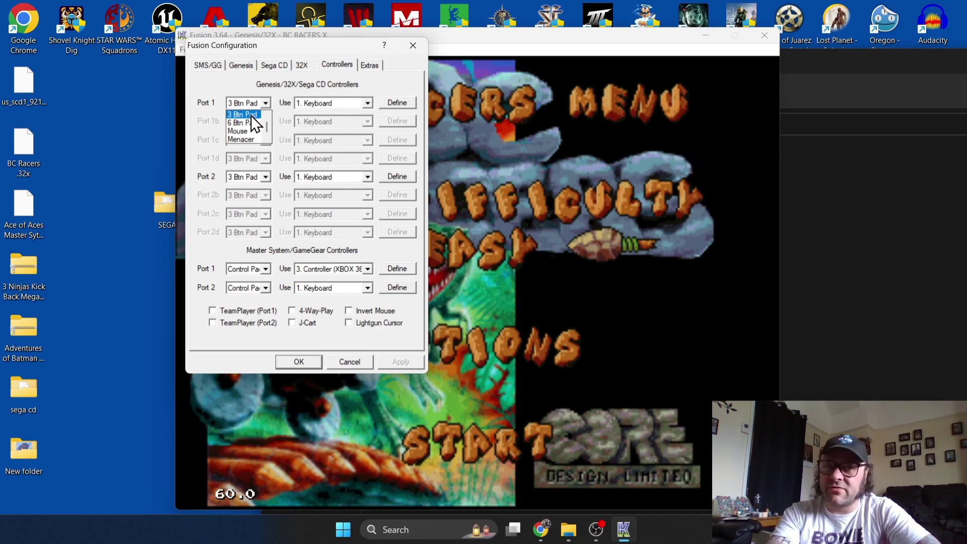
{"action": "left_click", "coordinate": [253, 115]}
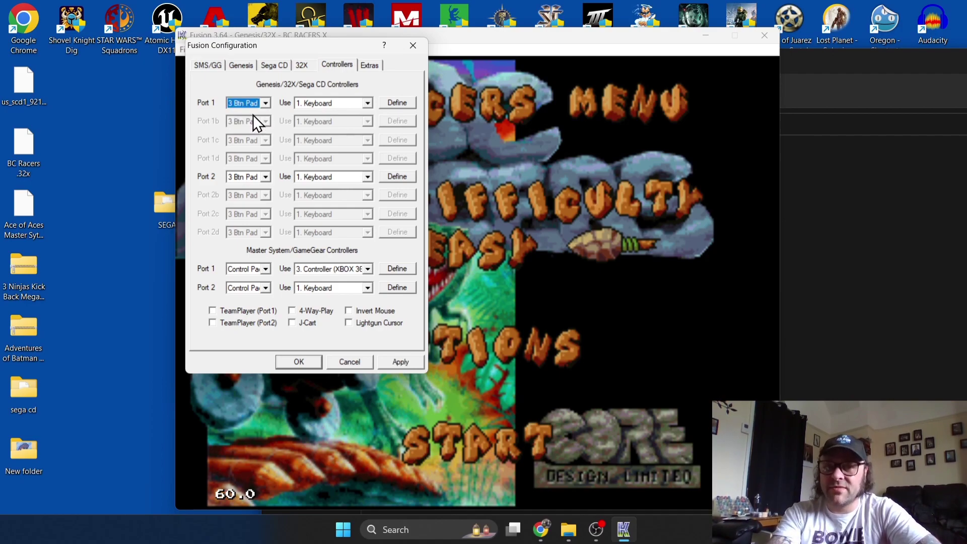
- Assign the Xbox 360 controller to Genesis/32X/Sega CD Port 1, define its buttons, and apply the configuration
{"action": "left_click", "coordinate": [365, 102]}
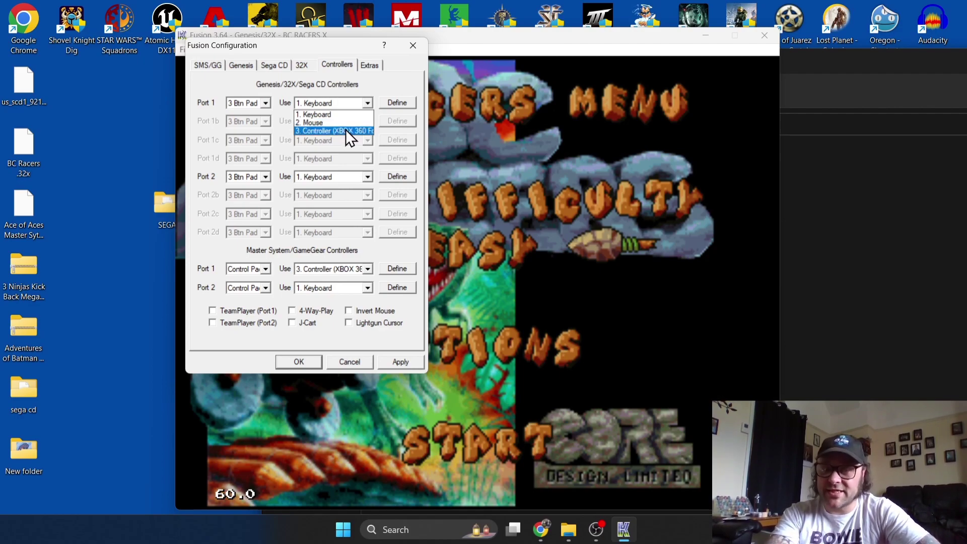
{"action": "left_click", "coordinate": [346, 129]}
{"action": "left_click", "coordinate": [405, 104]}
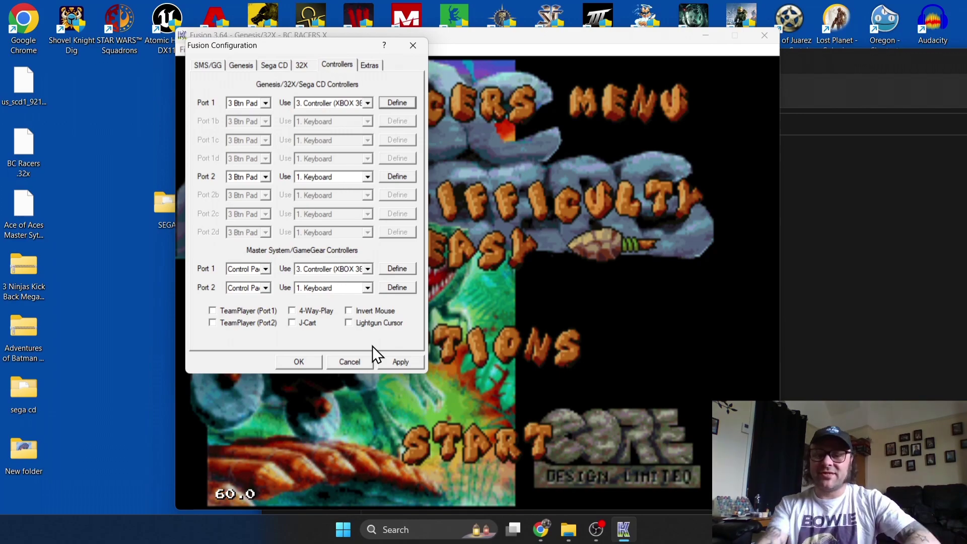
{"action": "left_click", "coordinate": [400, 364]}
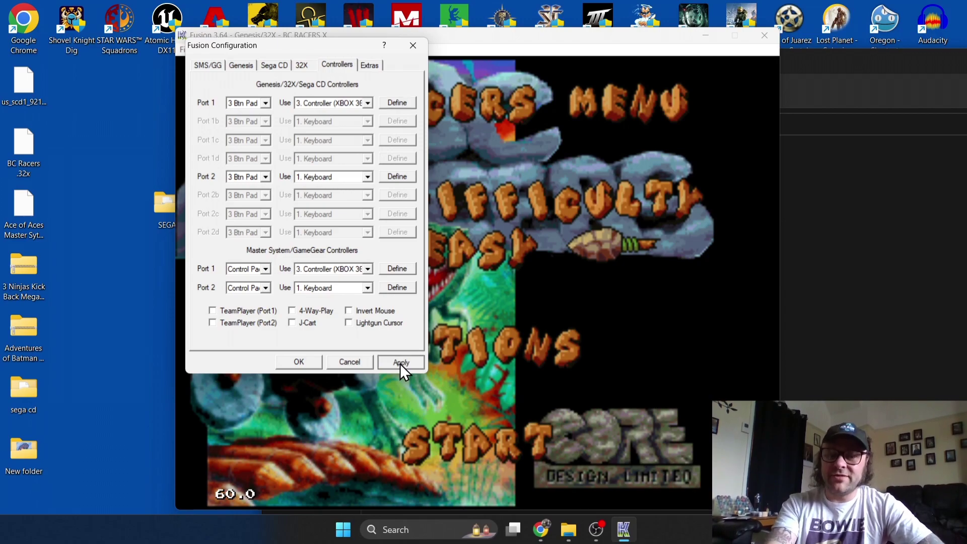
{"action": "left_click", "coordinate": [298, 362]}
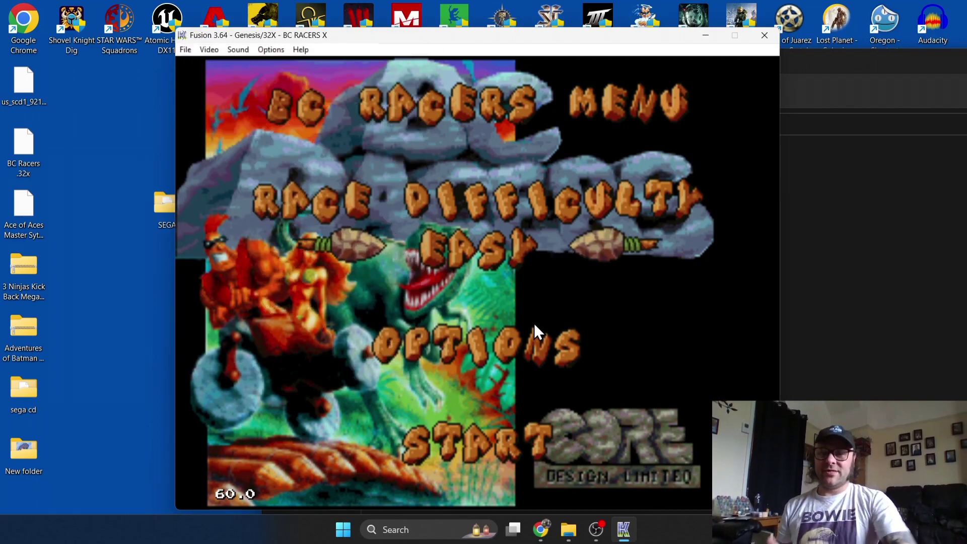
- Start BC Racers from its menu on Easy difficulty and move to another racer on the character selection screen
{"action": "key", "text": "Return"}
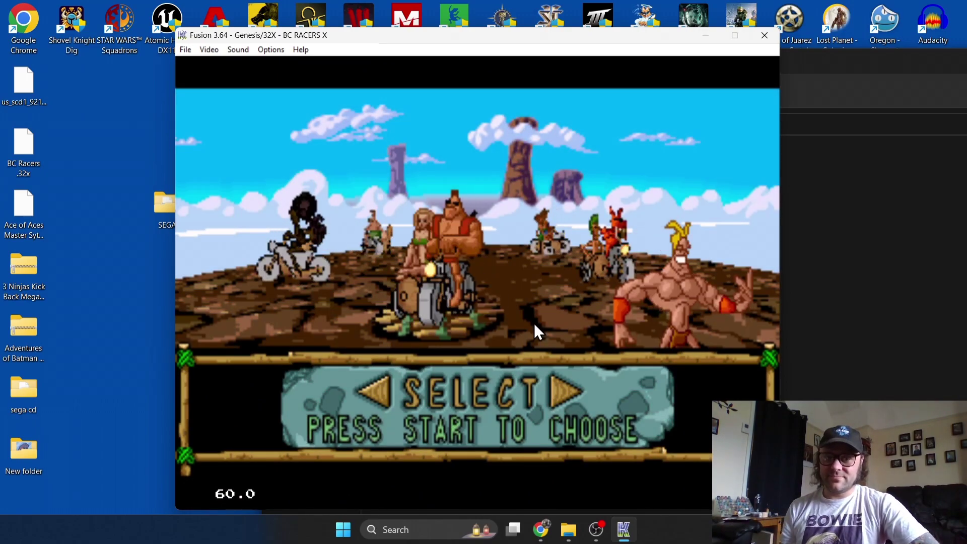
{"action": "key", "text": "Left"}
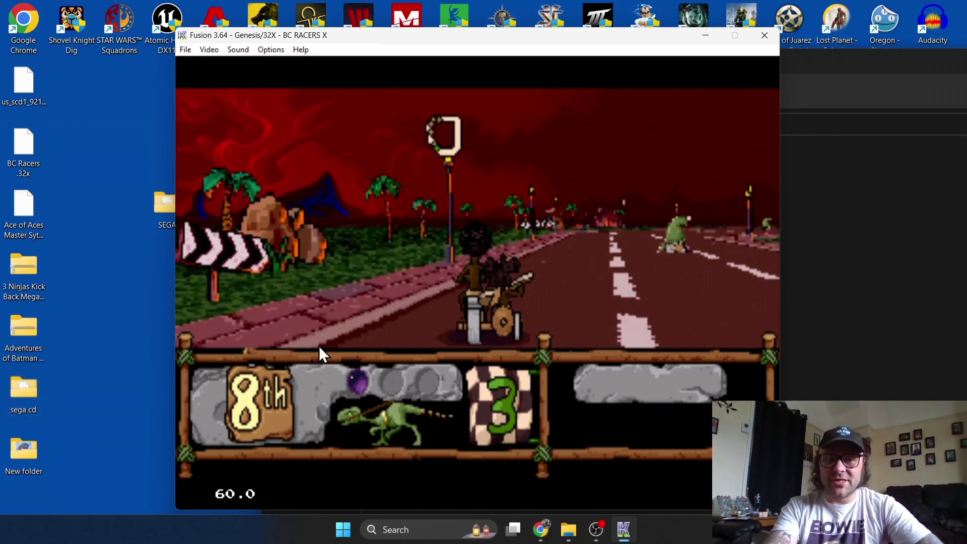
- Try BC Racers in full screen at the current resolution and again with the full-screen resolution set to 1920x1080
{"action": "left_click", "coordinate": [210, 49]}
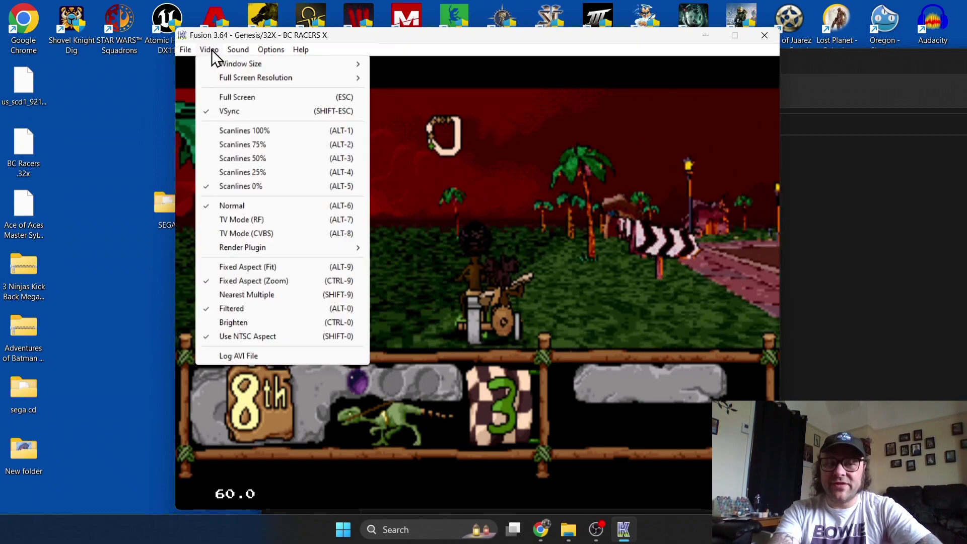
{"action": "left_click", "coordinate": [264, 98]}
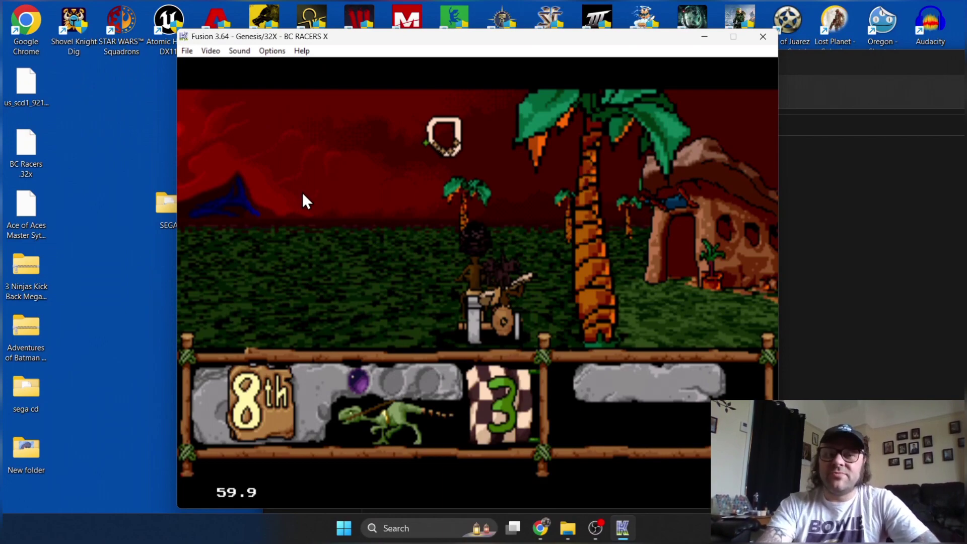
{"action": "left_click", "coordinate": [213, 50]}
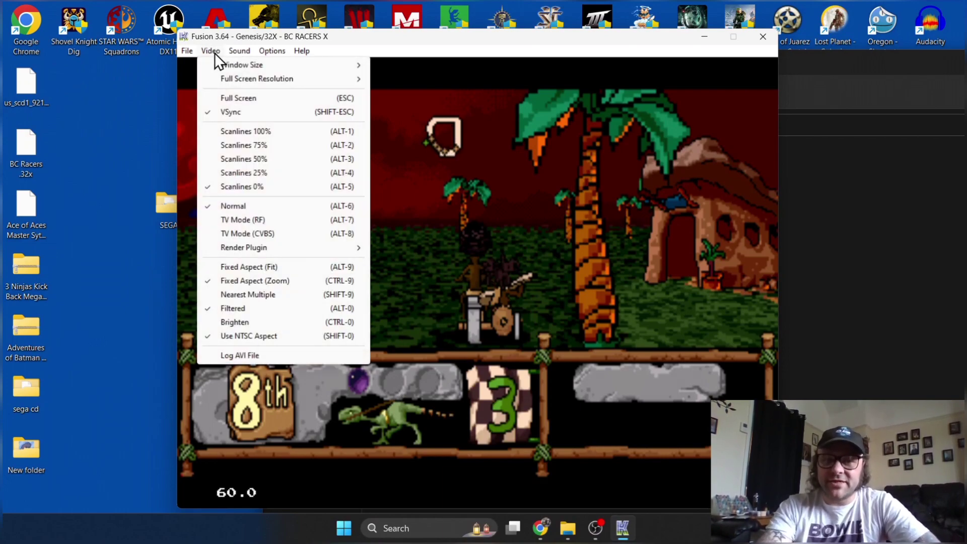
{"action": "mouse_move", "coordinate": [233, 80]}
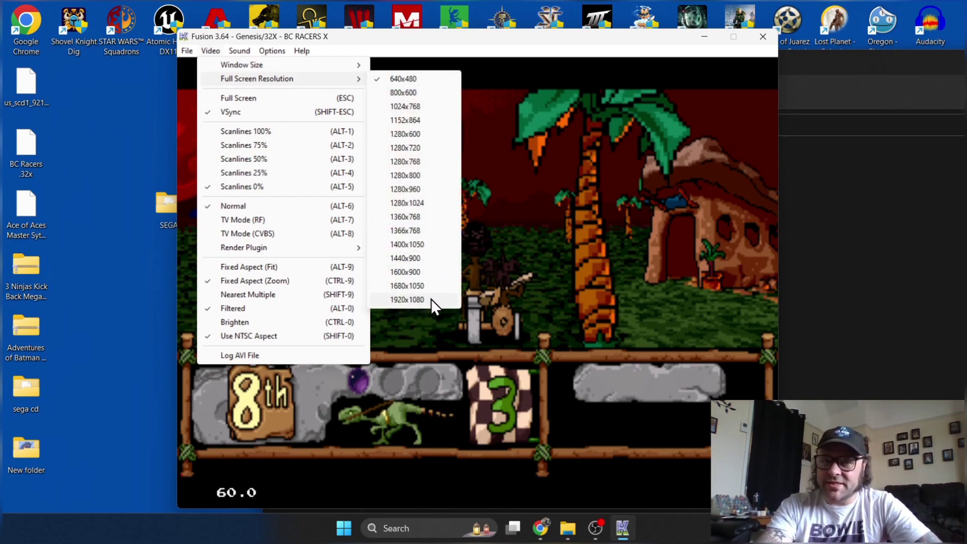
{"action": "left_click", "coordinate": [413, 300]}
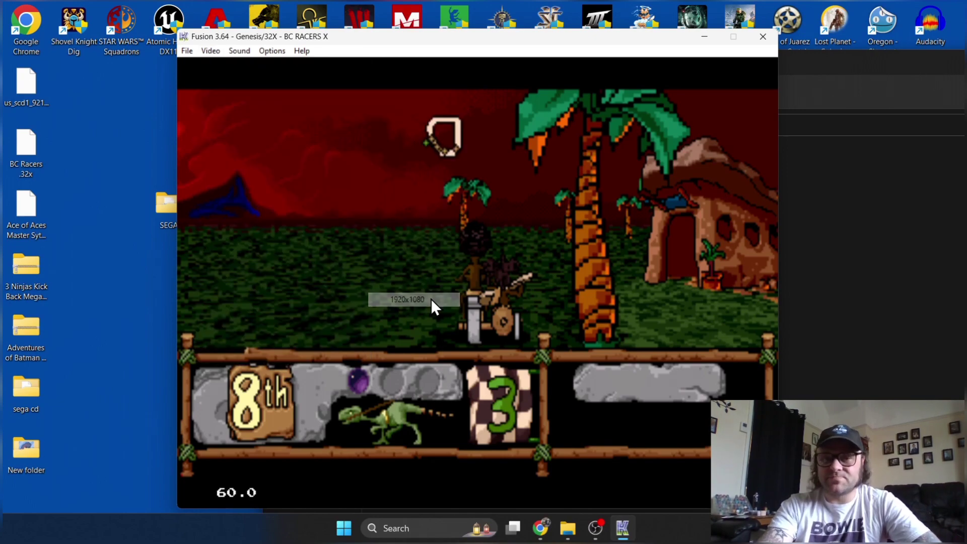
{"action": "left_click", "coordinate": [211, 50]}
{"action": "left_click", "coordinate": [232, 100]}
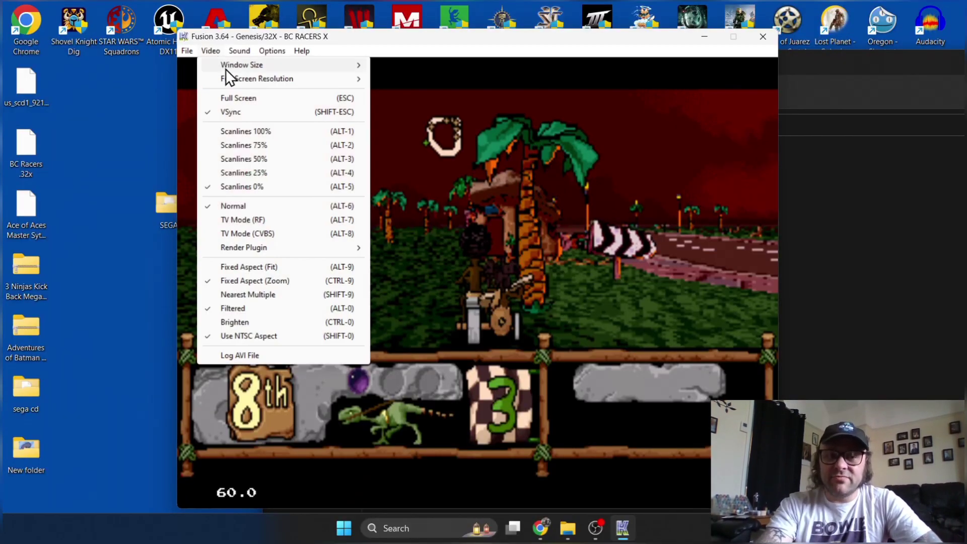
- Set the full-screen resolution to 640x480, run BC Racers in full screen, and steer the racer both ways before returning to the window
{"action": "mouse_move", "coordinate": [231, 77]}
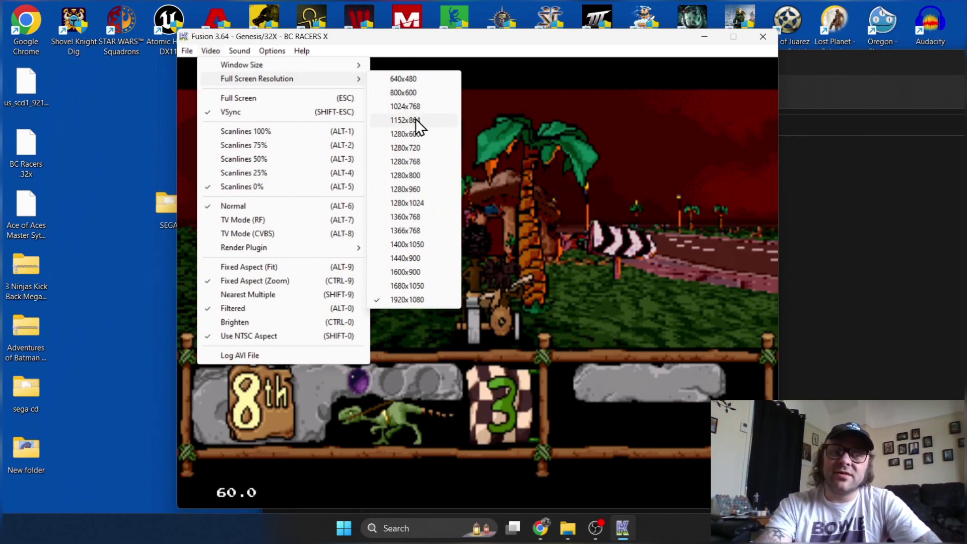
{"action": "left_click", "coordinate": [438, 78]}
{"action": "left_click", "coordinate": [206, 50]}
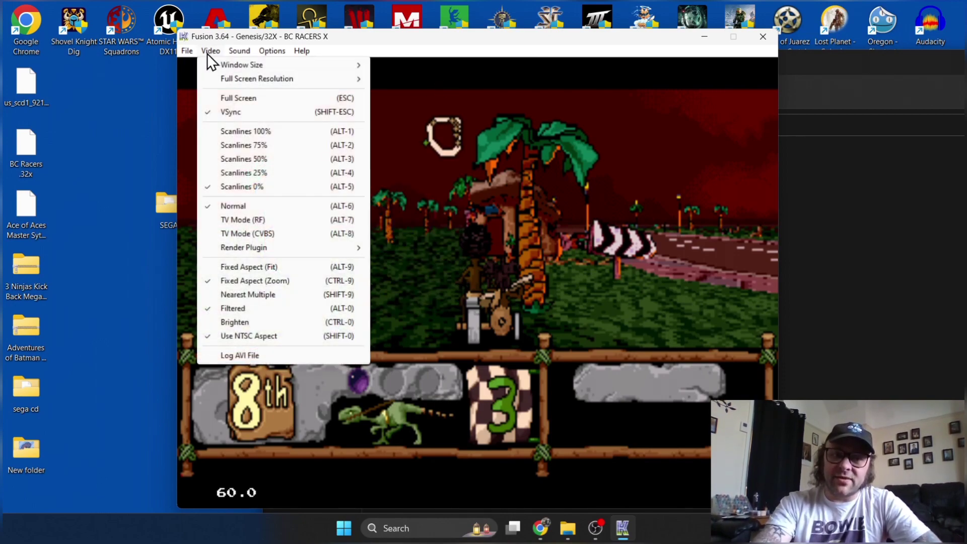
{"action": "left_click", "coordinate": [228, 98]}
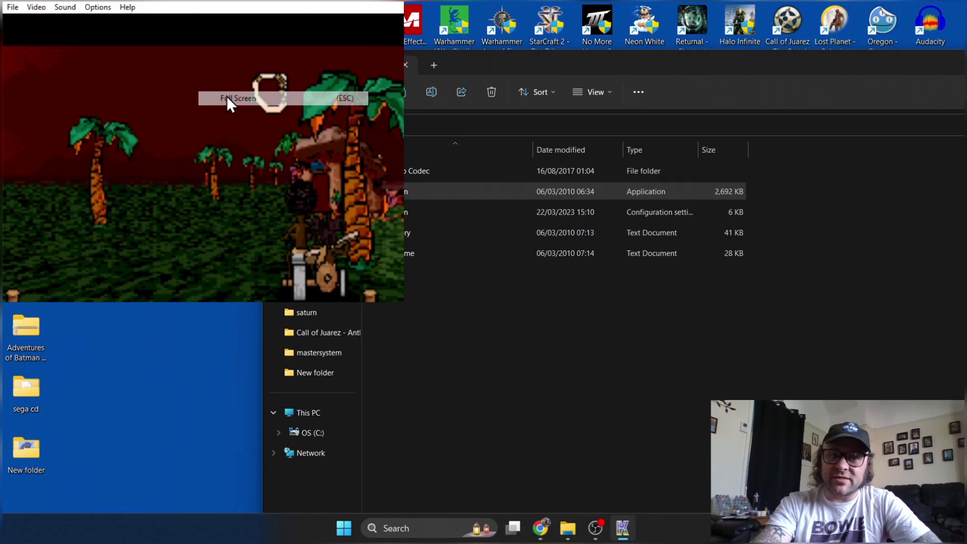
{"action": "left_click", "coordinate": [227, 98]}
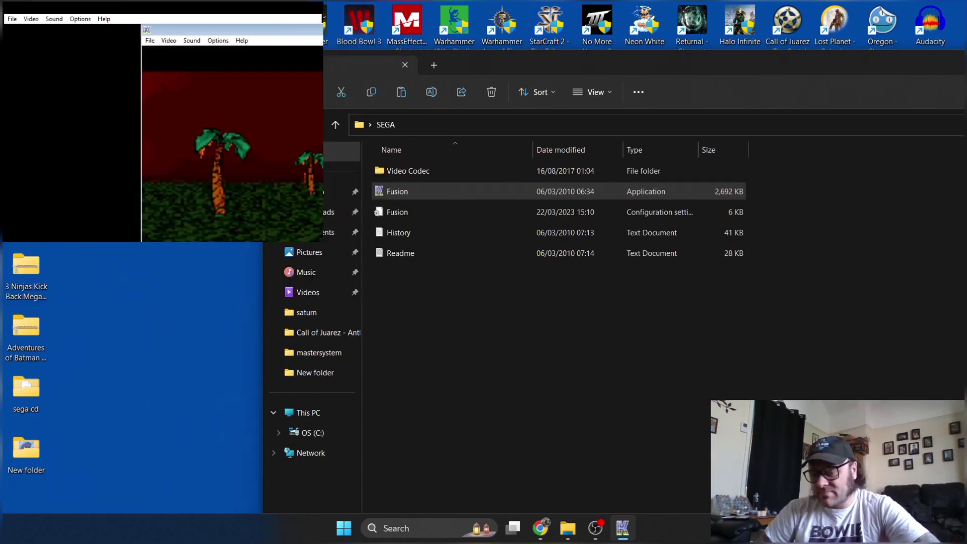
{"action": "key", "text": "alt+Return"}
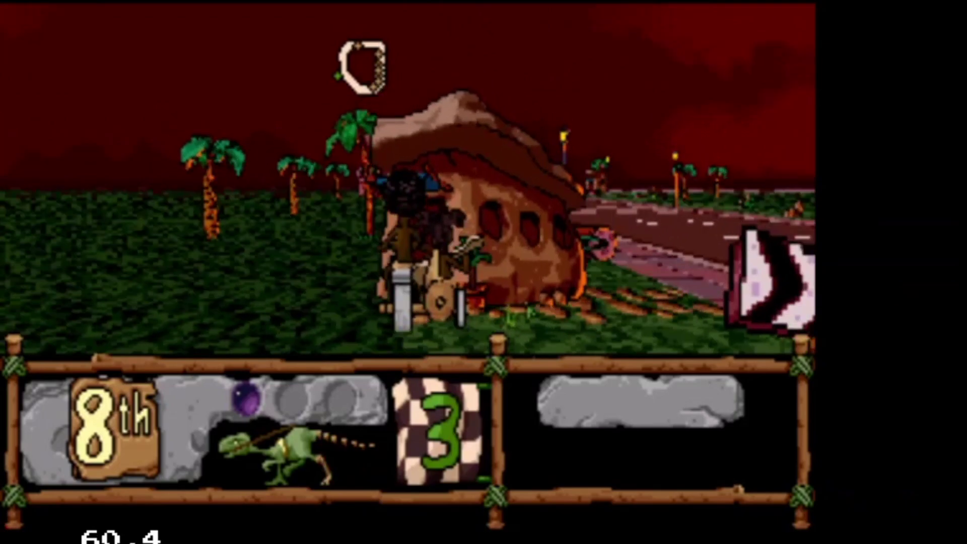
{"action": "key", "text": "Left"}
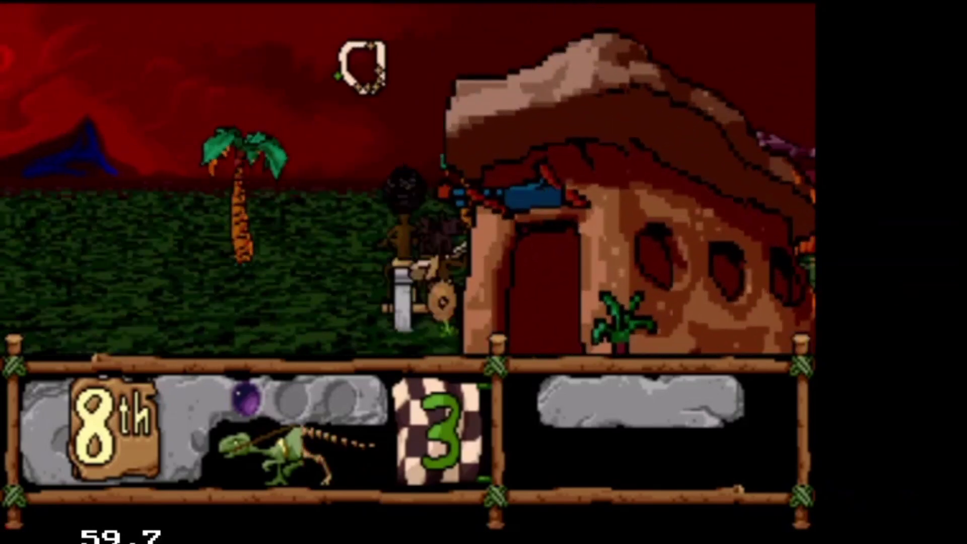
{"action": "key", "text": "Right"}
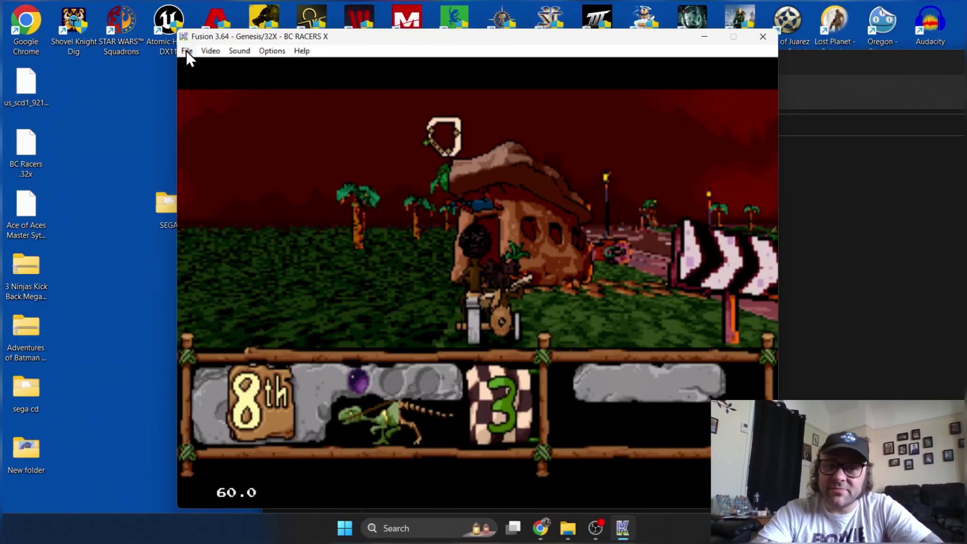
- Try 75% scanlines on the game picture and return it to 0% scanlines
{"action": "left_click", "coordinate": [186, 50]}
{"action": "mouse_move", "coordinate": [214, 50]}
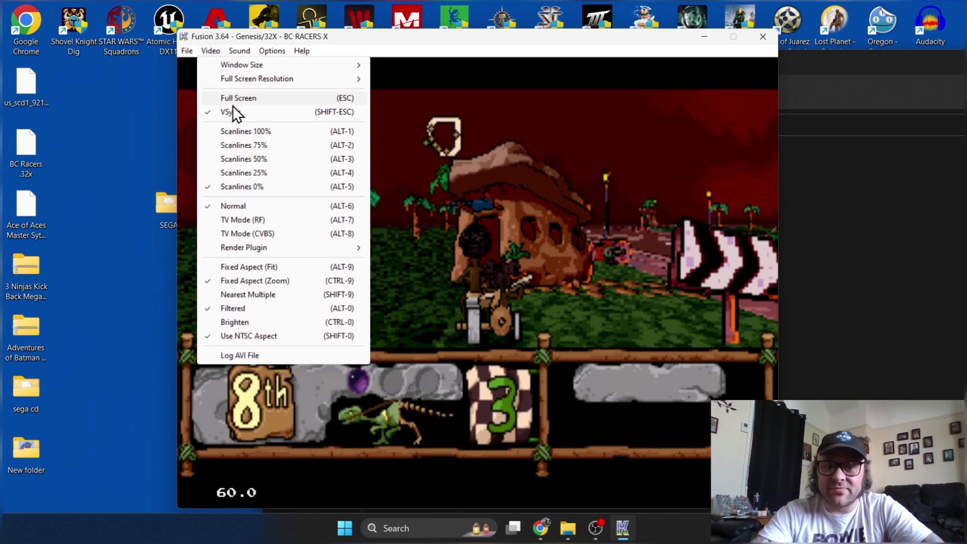
{"action": "left_click", "coordinate": [251, 145]}
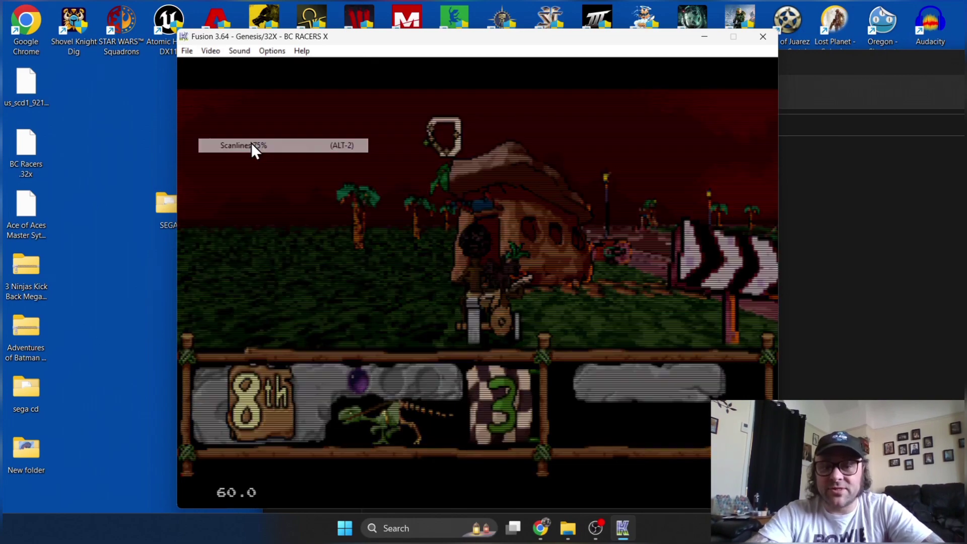
{"action": "left_click", "coordinate": [206, 52]}
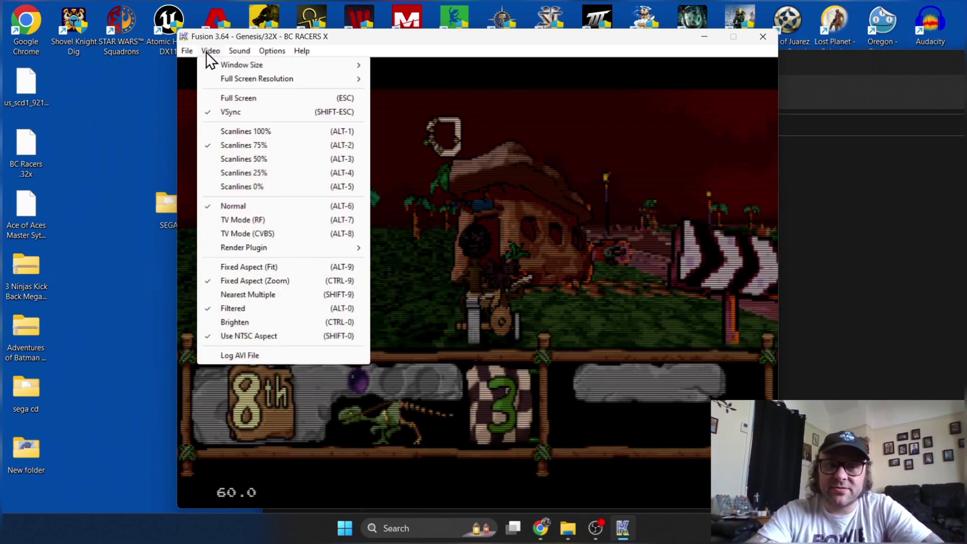
{"action": "left_click", "coordinate": [259, 190]}
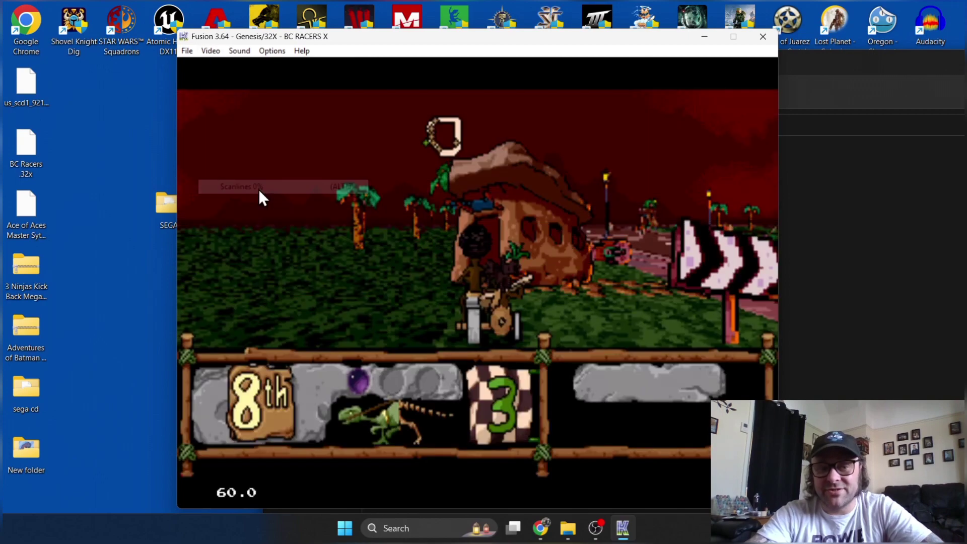
{"action": "left_click", "coordinate": [207, 49]}
{"action": "left_click", "coordinate": [377, 174]}
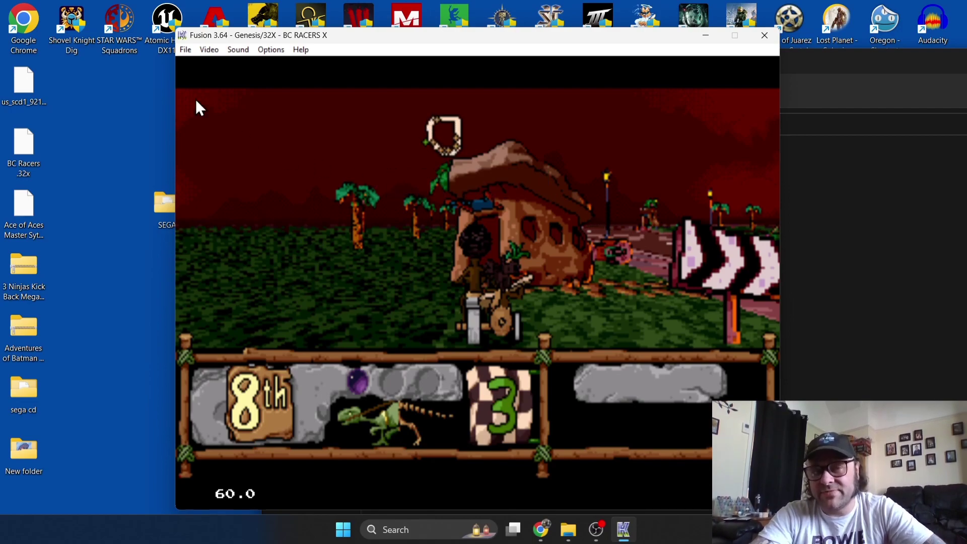
- Exit the running BC Racers game
{"action": "left_click", "coordinate": [185, 50]}
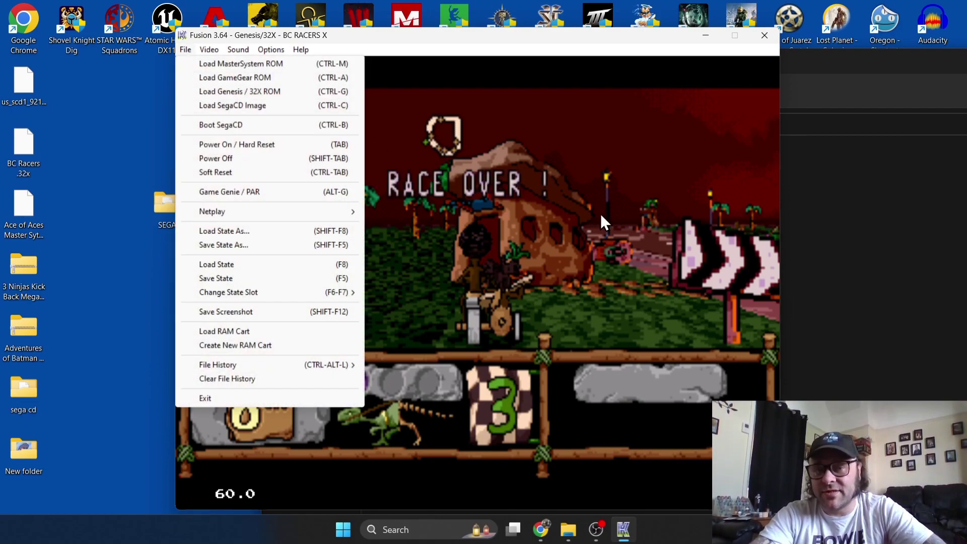
{"action": "left_click", "coordinate": [600, 214]}
{"action": "left_click", "coordinate": [185, 50]}
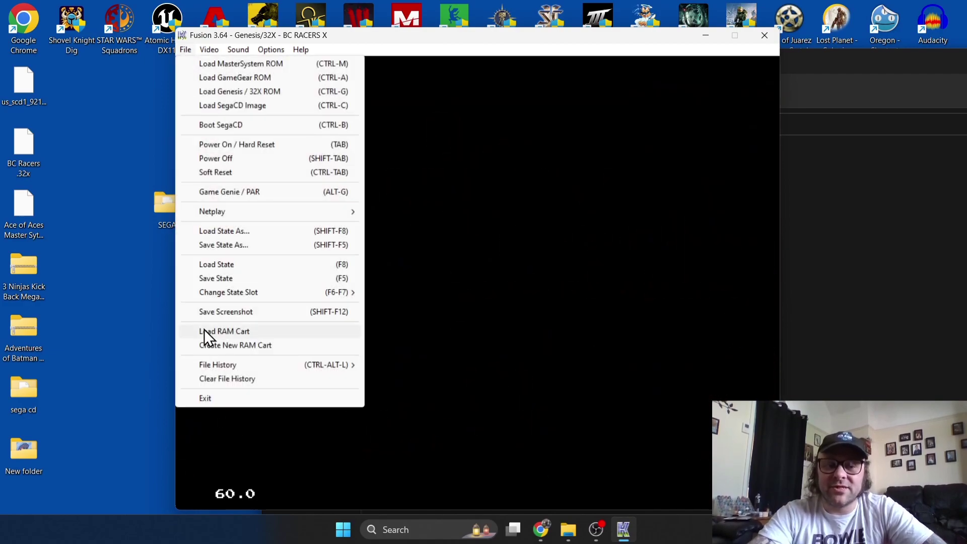
{"action": "left_click", "coordinate": [241, 398]}
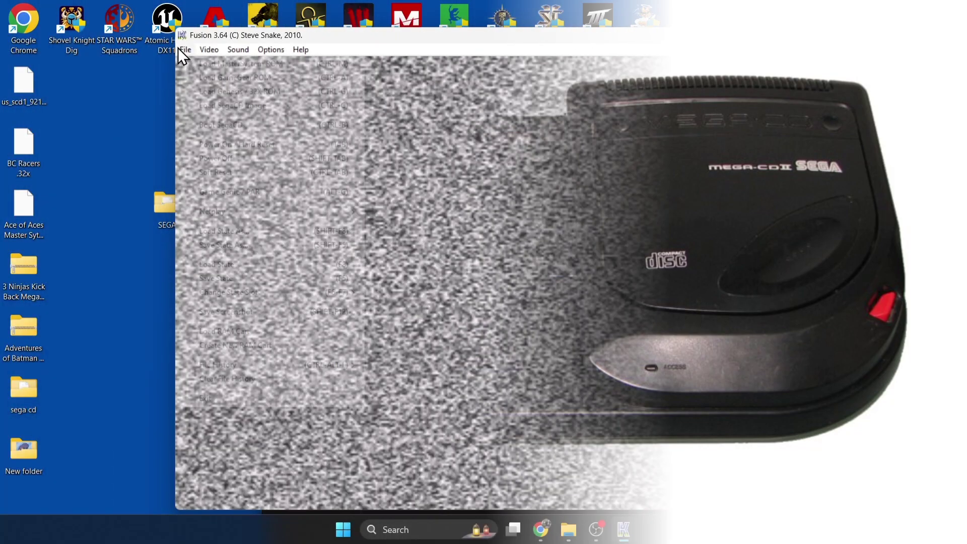
- Load the Android Assault CUE image from the desktop's sega cd folder as a Sega CD game and dismiss the BIOS notice
{"action": "left_click", "coordinate": [178, 48]}
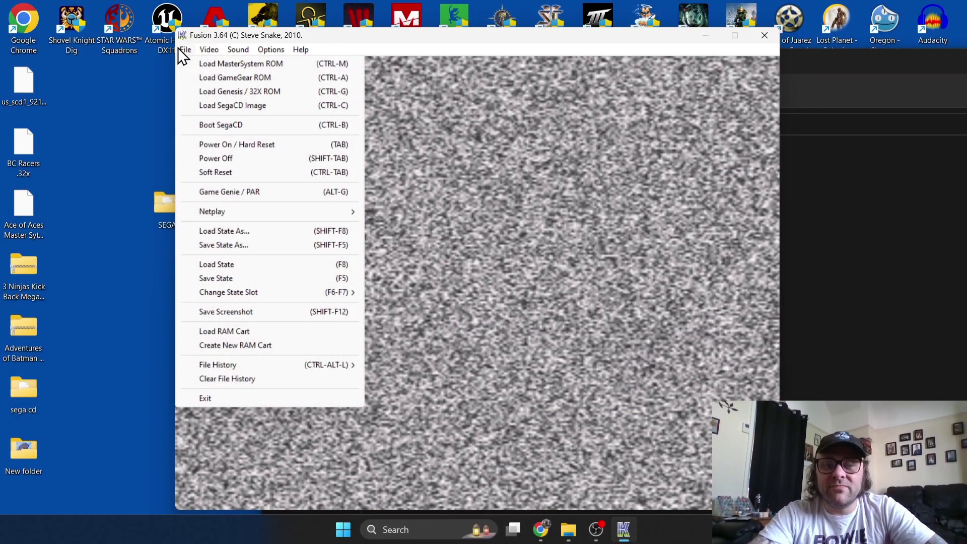
{"action": "left_click", "coordinate": [250, 110]}
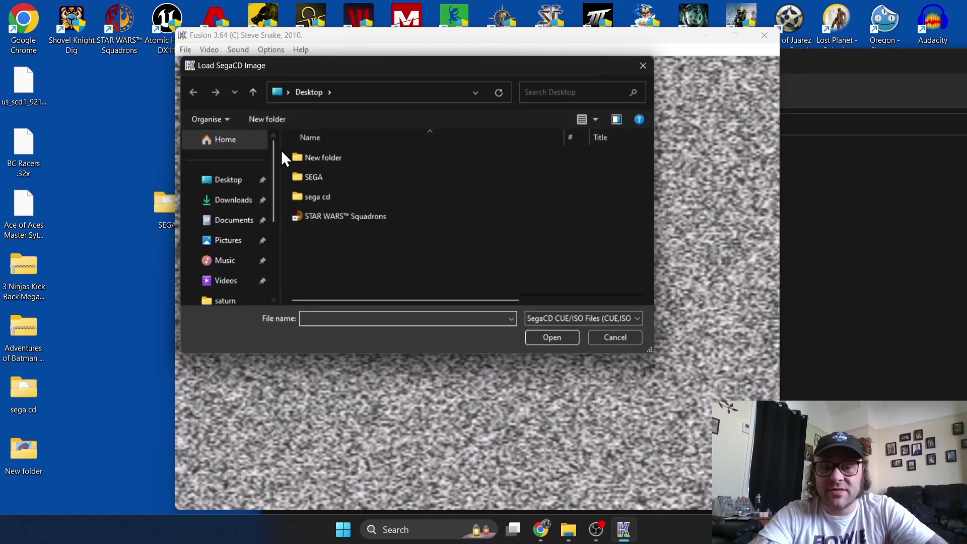
{"action": "double_click", "coordinate": [376, 195]}
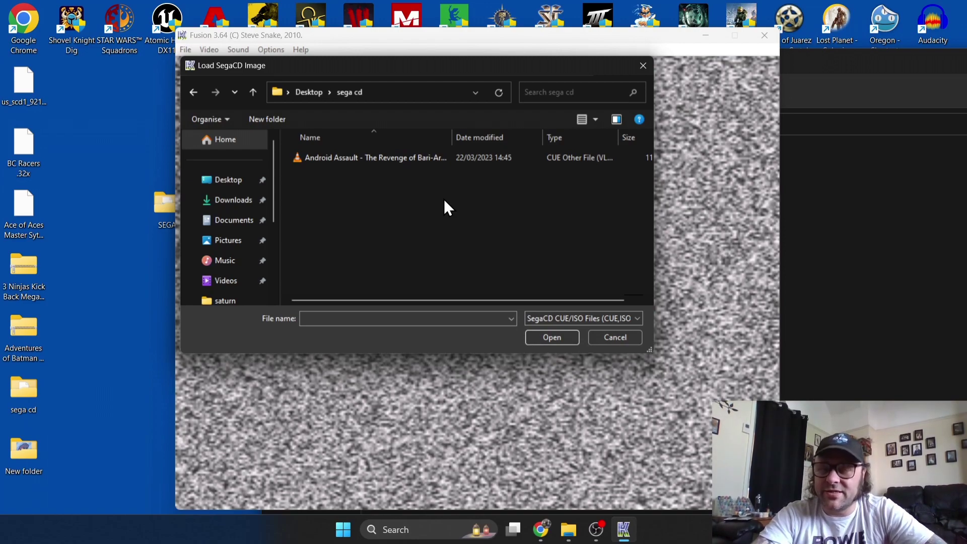
{"action": "double_click", "coordinate": [401, 158]}
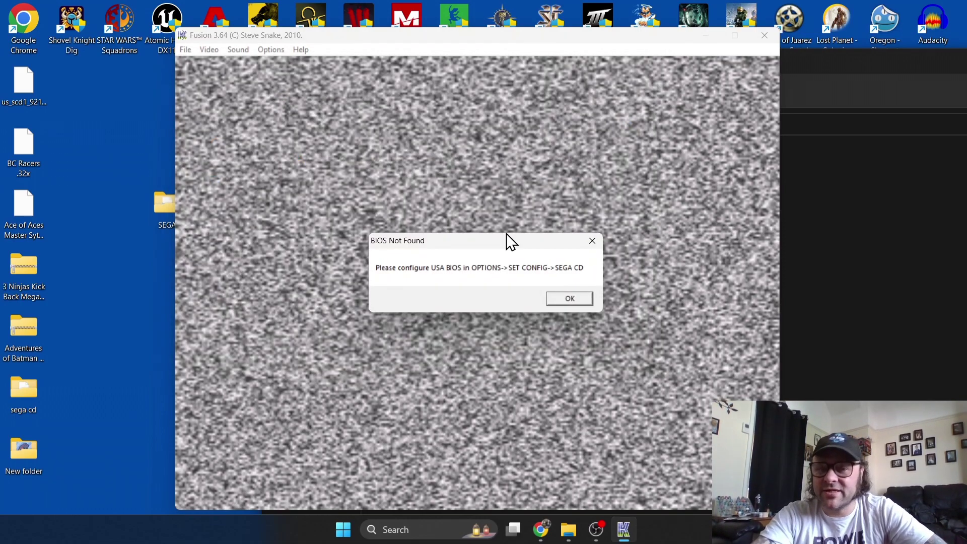
{"action": "left_click", "coordinate": [570, 298]}
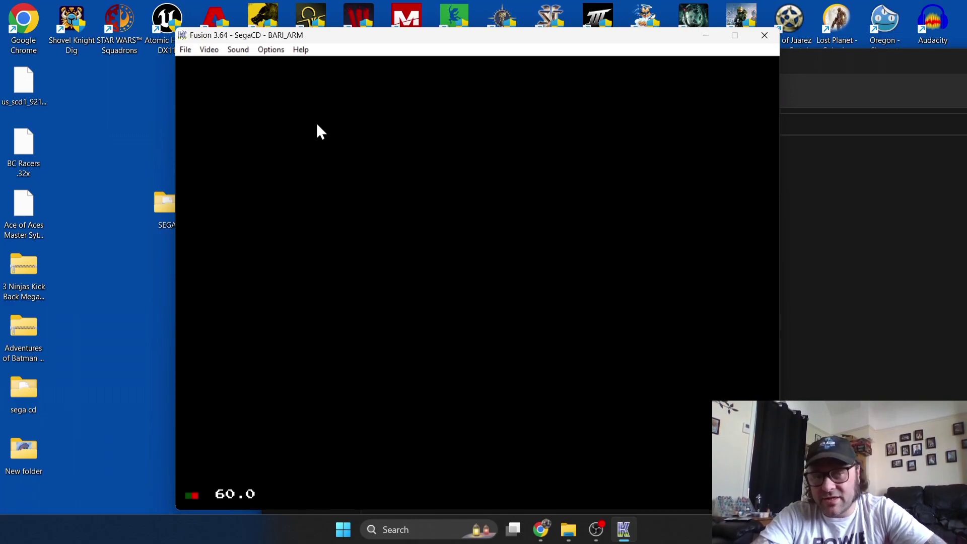
- In the Sega CD configuration, set the USA BIOS to us_scd1_9210.bin from the Desktop, apply it, and close the configuration
{"action": "left_click", "coordinate": [267, 49]}
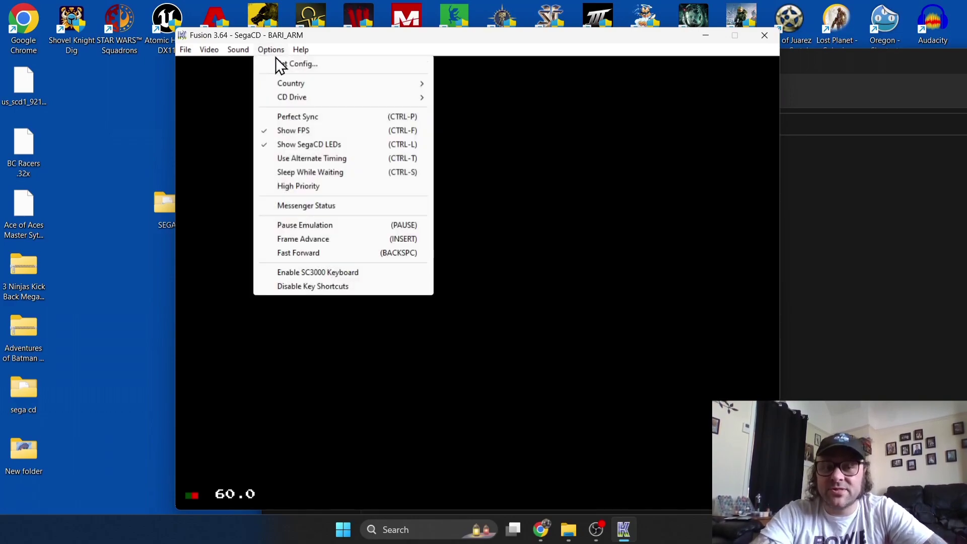
{"action": "left_click", "coordinate": [277, 63]}
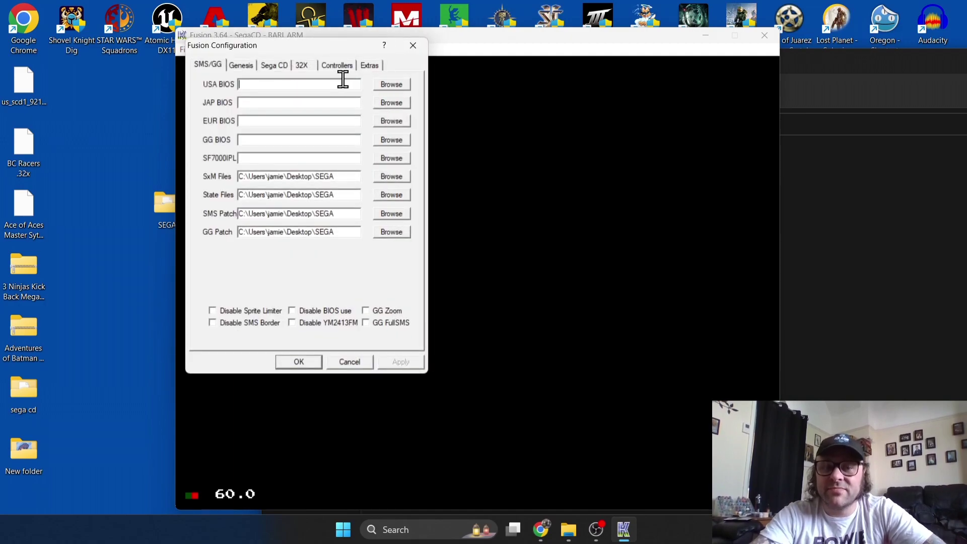
{"action": "left_click", "coordinate": [270, 65]}
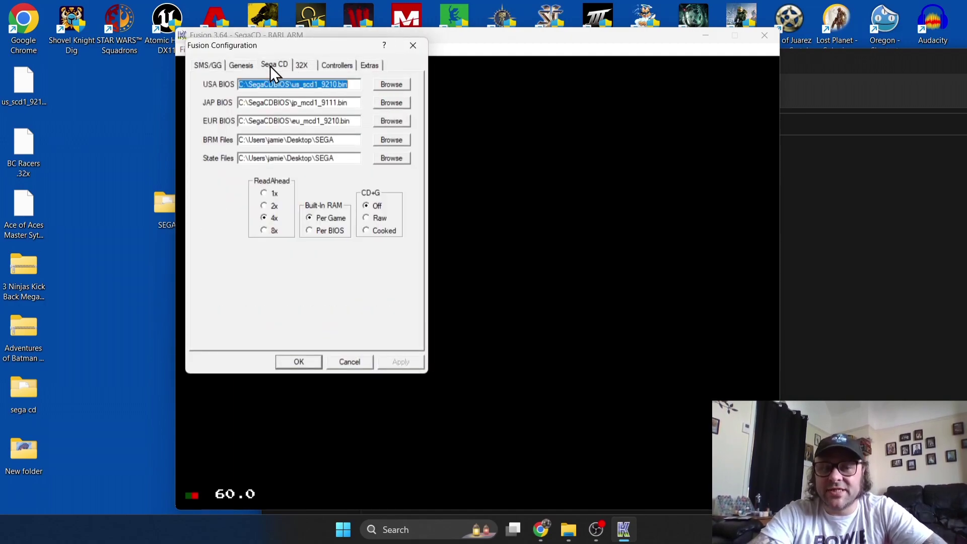
{"action": "left_click", "coordinate": [398, 82]}
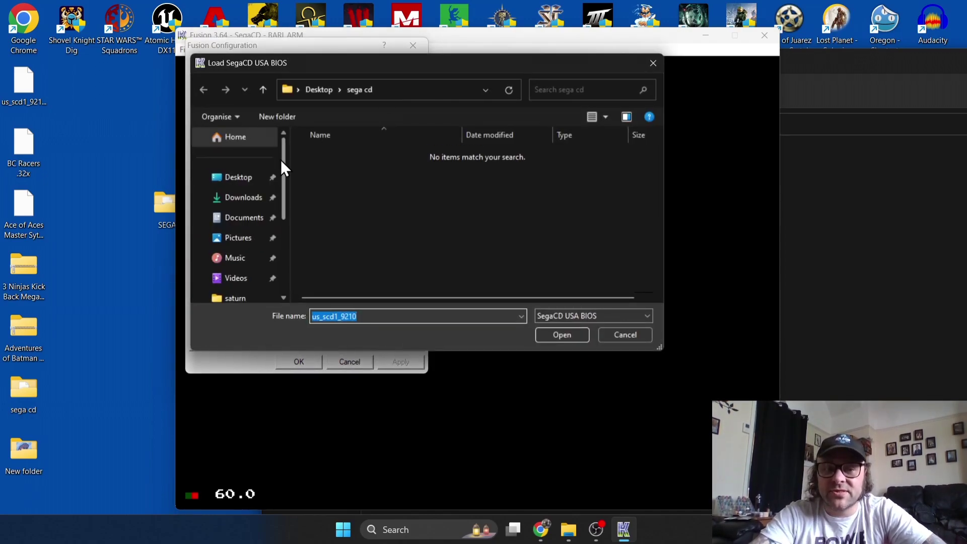
{"action": "left_click", "coordinate": [250, 181]}
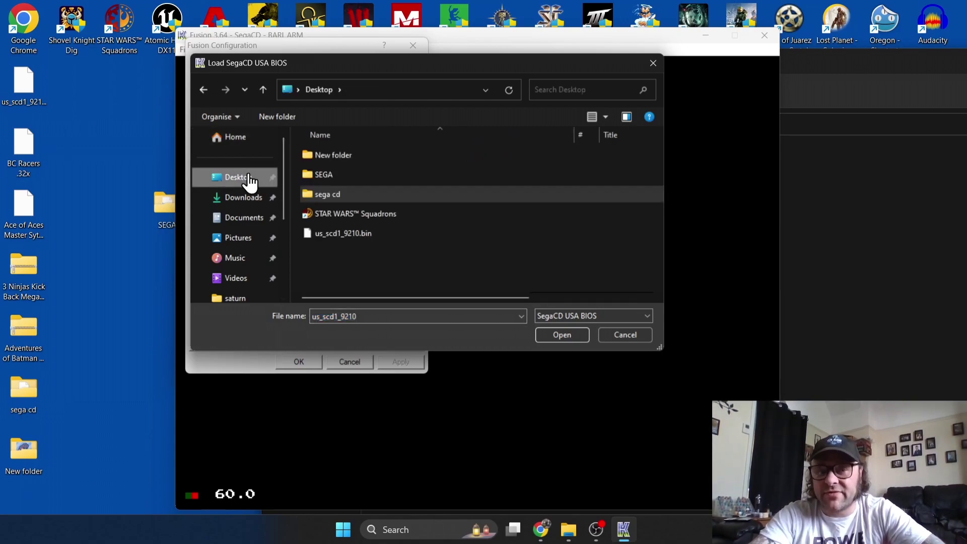
{"action": "left_click", "coordinate": [358, 238]}
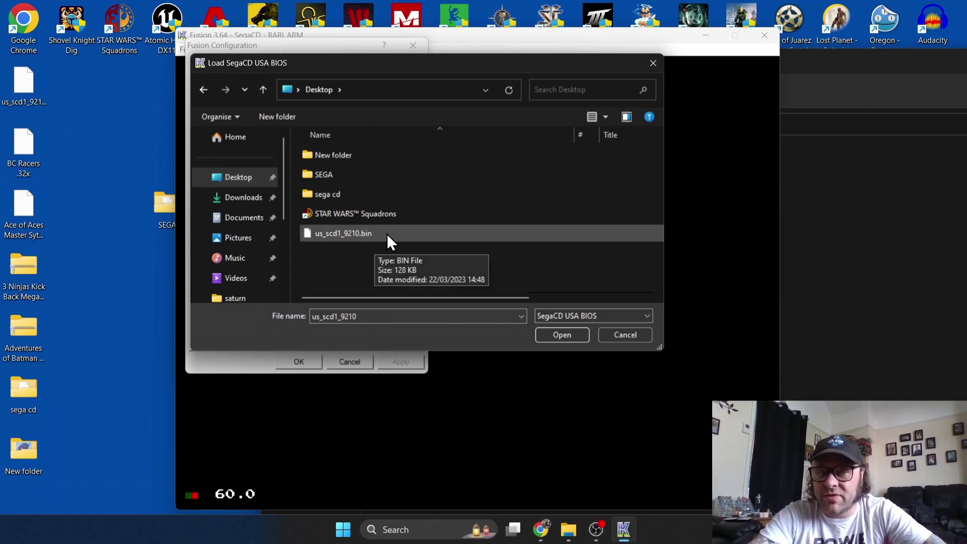
{"action": "double_click", "coordinate": [386, 234]}
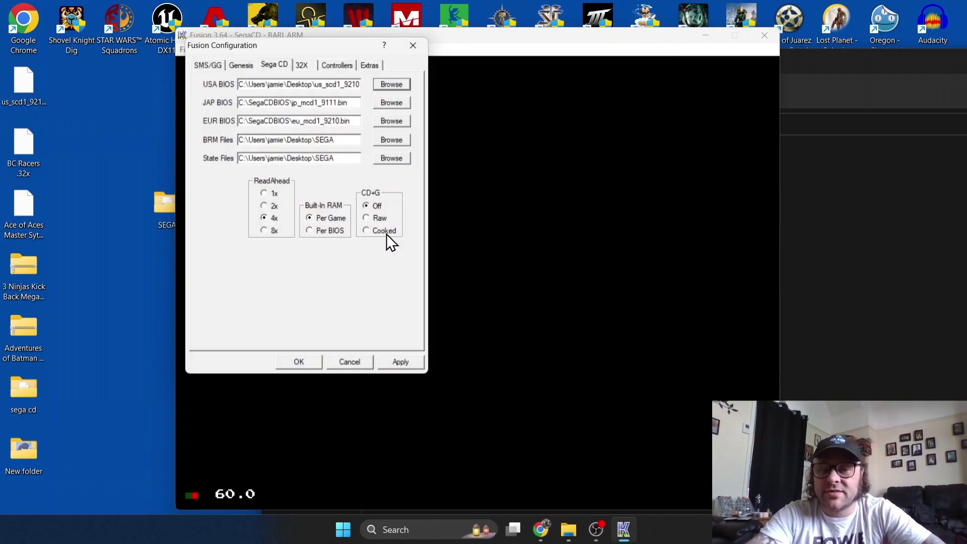
{"action": "left_click", "coordinate": [412, 360]}
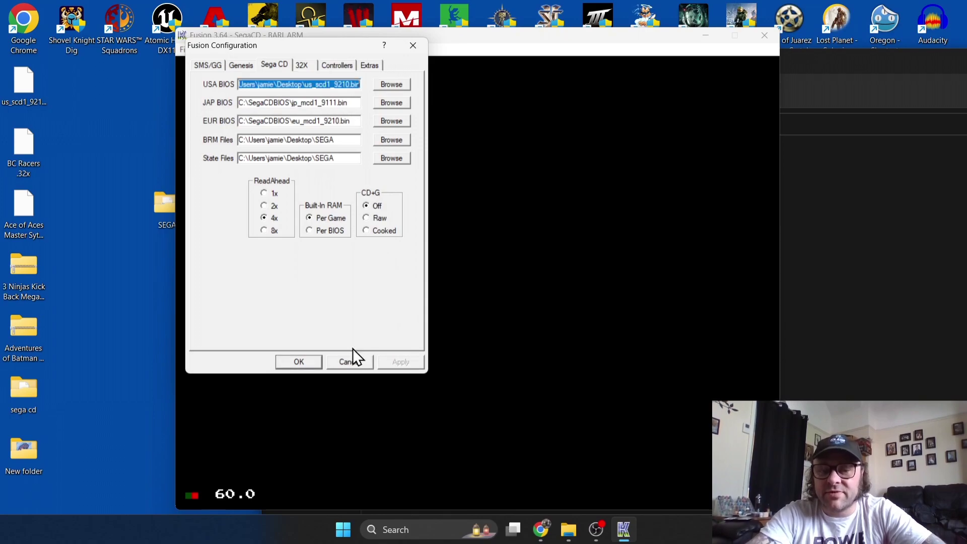
{"action": "left_click", "coordinate": [308, 356]}
- Load the Android Assault CUE image from the sega cd folder as a Sega CD game and start it from the BIOS screen
{"action": "left_click", "coordinate": [181, 49]}
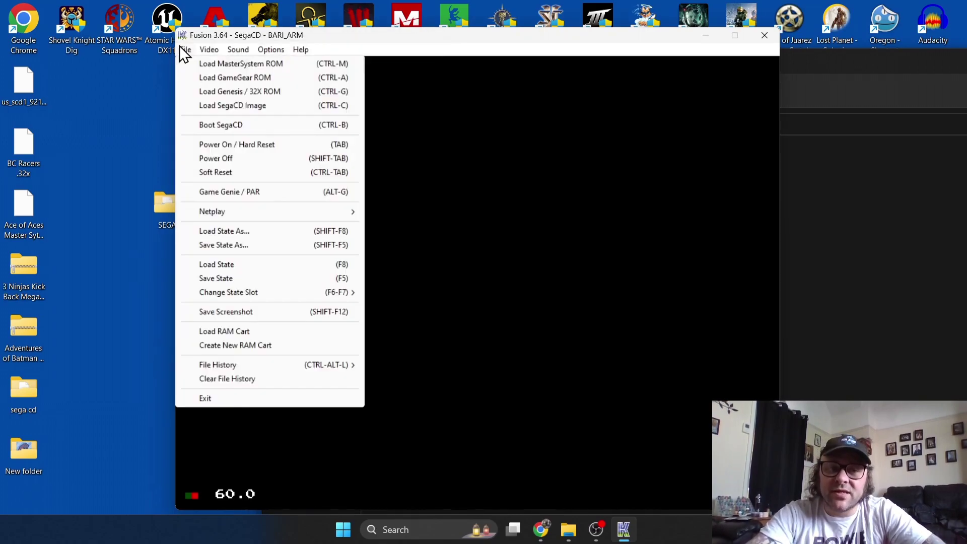
{"action": "left_click", "coordinate": [270, 105]}
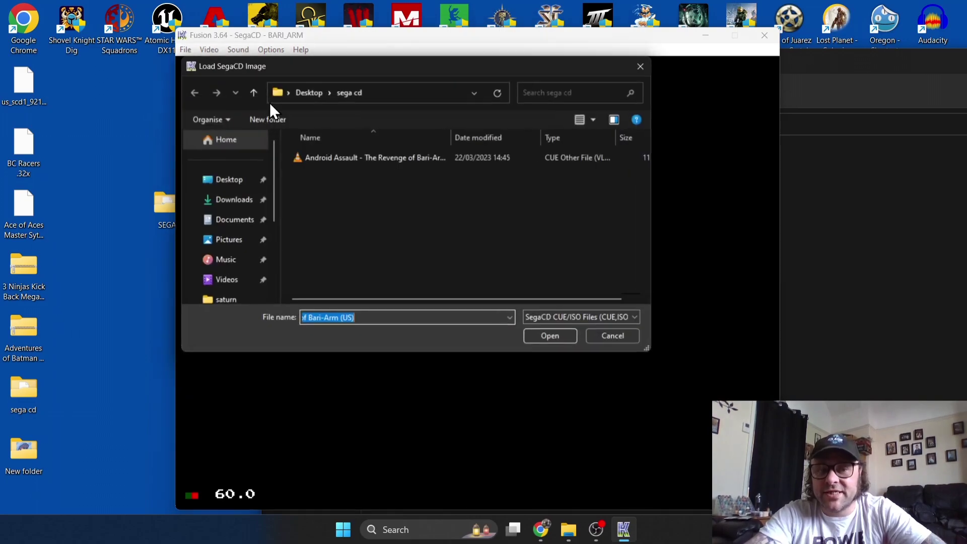
{"action": "double_click", "coordinate": [370, 158]}
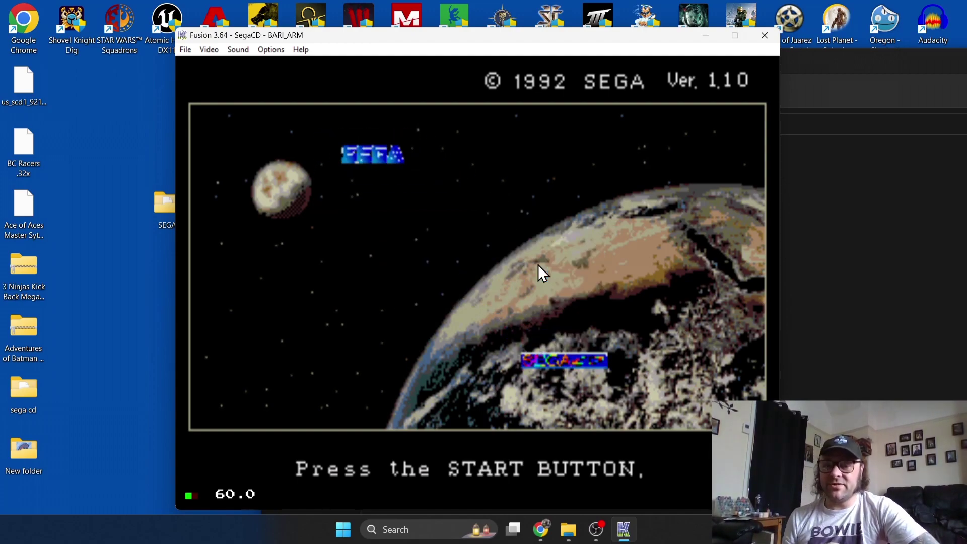
{"action": "key", "text": "Return"}
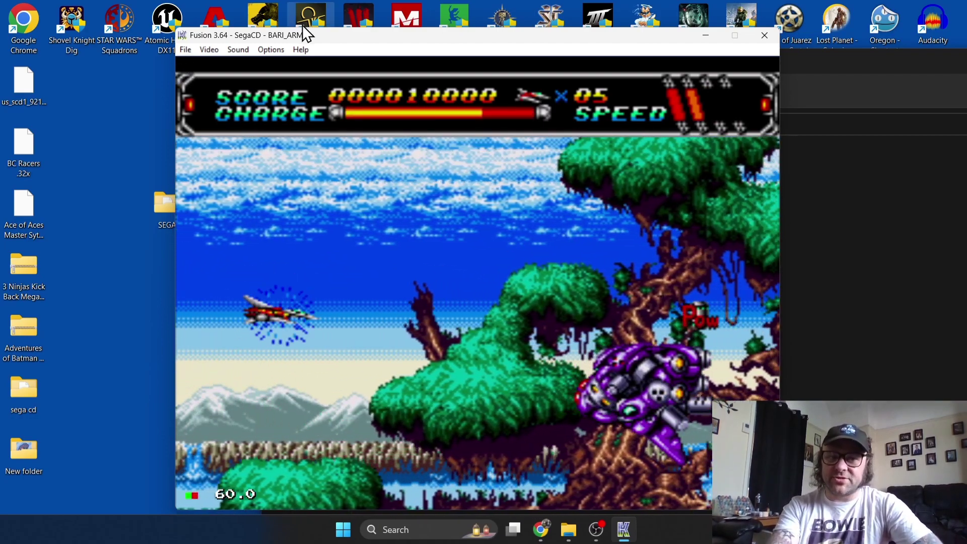
- Move the emulator window slightly up and try 75% scanlines on Android Assault before restoring 0% scanlines
{"action": "left_click_drag", "start_coordinate": [301, 30], "coordinate": [306, 16]}
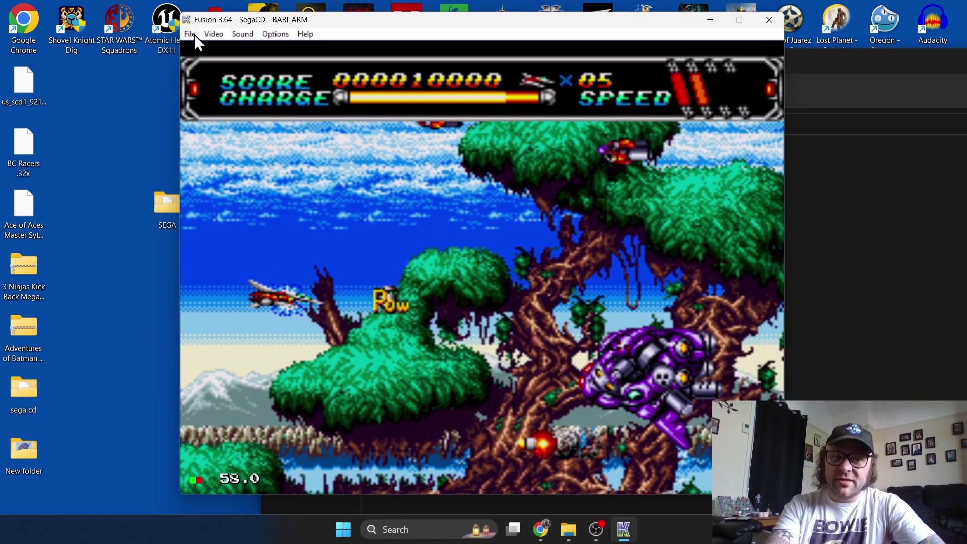
{"action": "left_click", "coordinate": [194, 34]}
{"action": "mouse_move", "coordinate": [220, 35]}
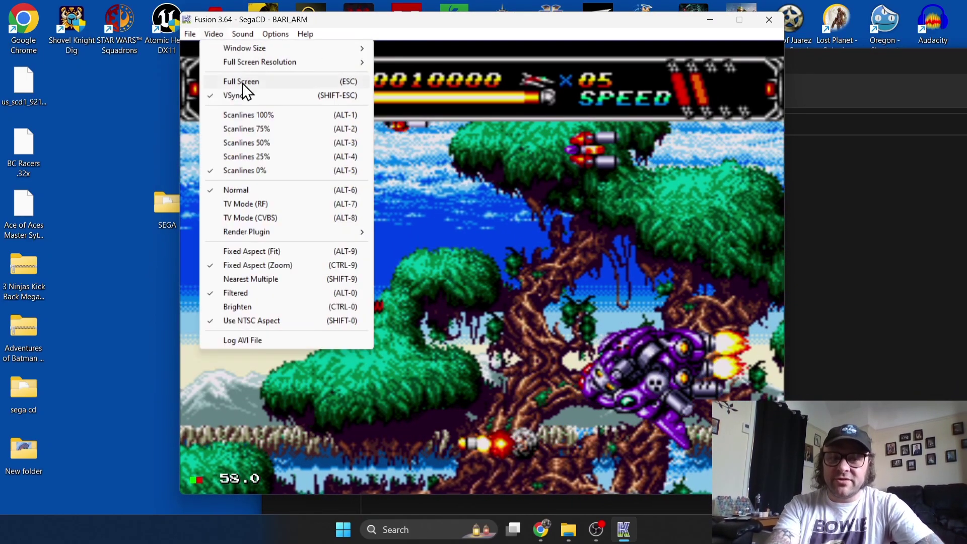
{"action": "left_click", "coordinate": [255, 126]}
{"action": "left_click", "coordinate": [212, 34]}
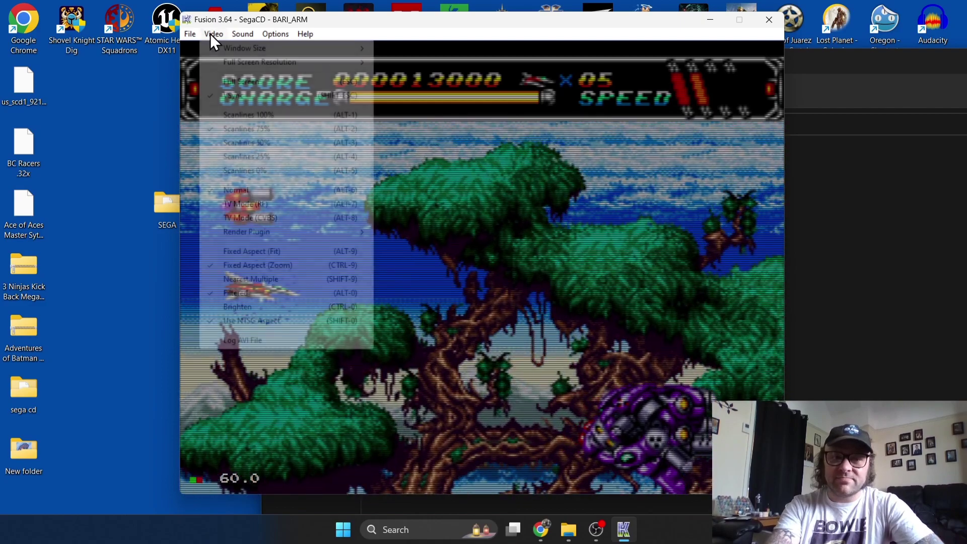
{"action": "left_click", "coordinate": [257, 170]}
- Look through the full-screen resolution choices and switch the running Android Assault game to full screen
{"action": "left_click", "coordinate": [214, 34]}
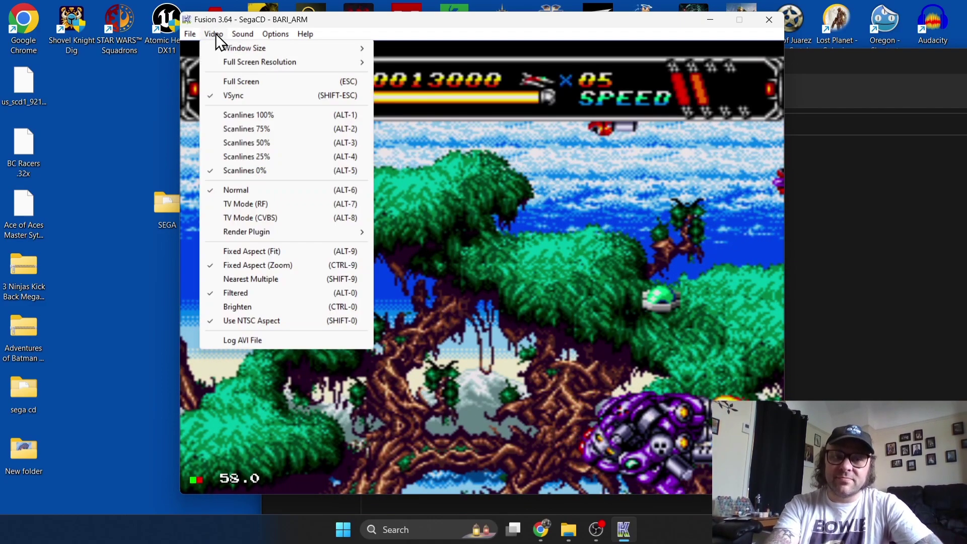
{"action": "mouse_move", "coordinate": [266, 64]}
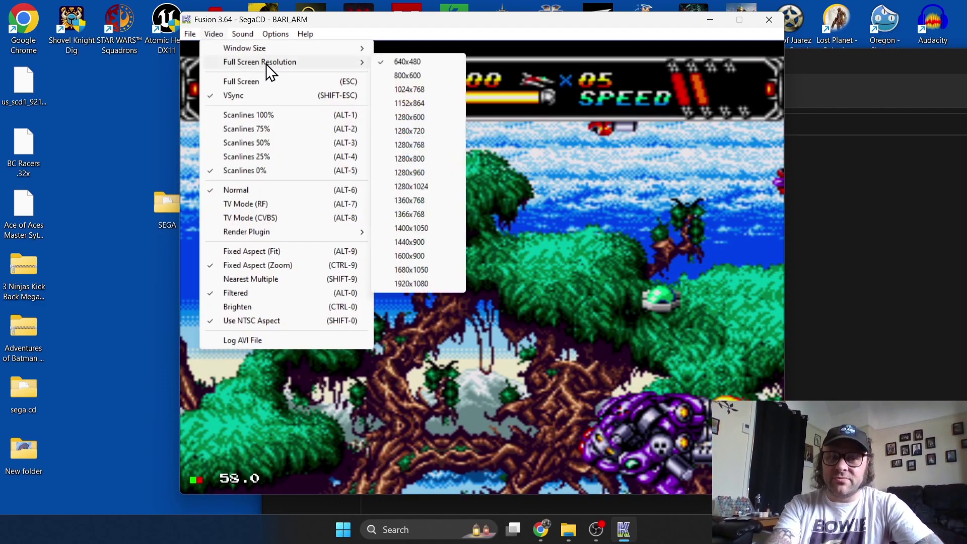
{"action": "left_click", "coordinate": [266, 79]}
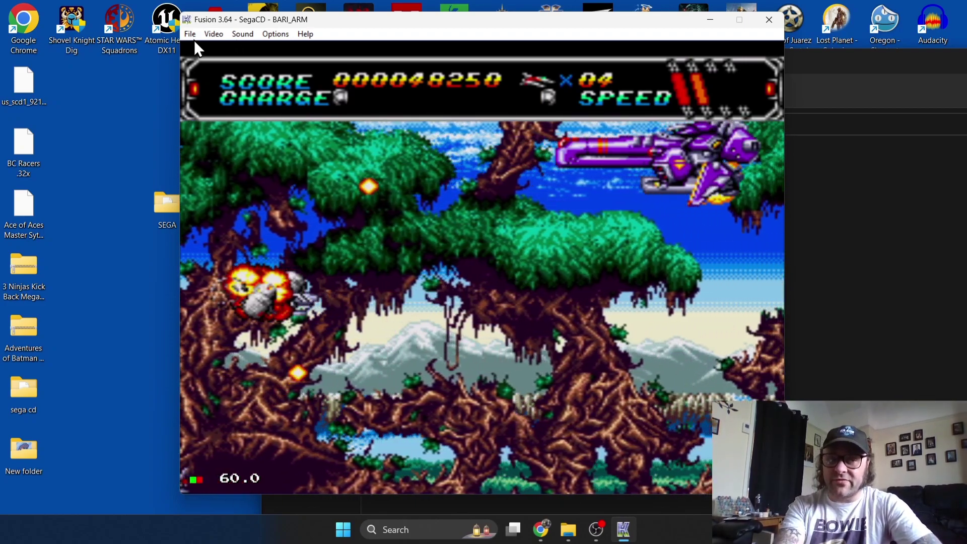
- Save the current state of the Android Assault game and exit the emulator
{"action": "left_click", "coordinate": [191, 34]}
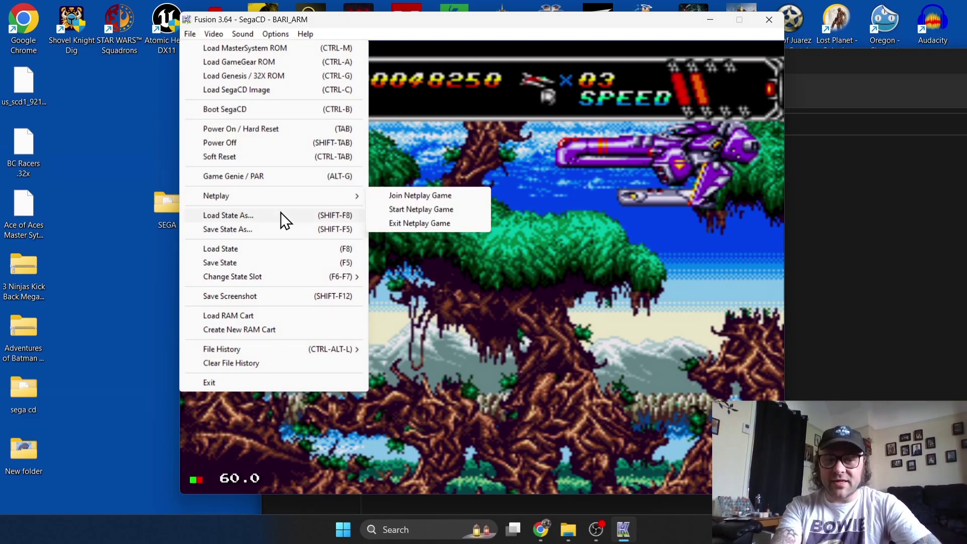
{"action": "left_click", "coordinate": [279, 258]}
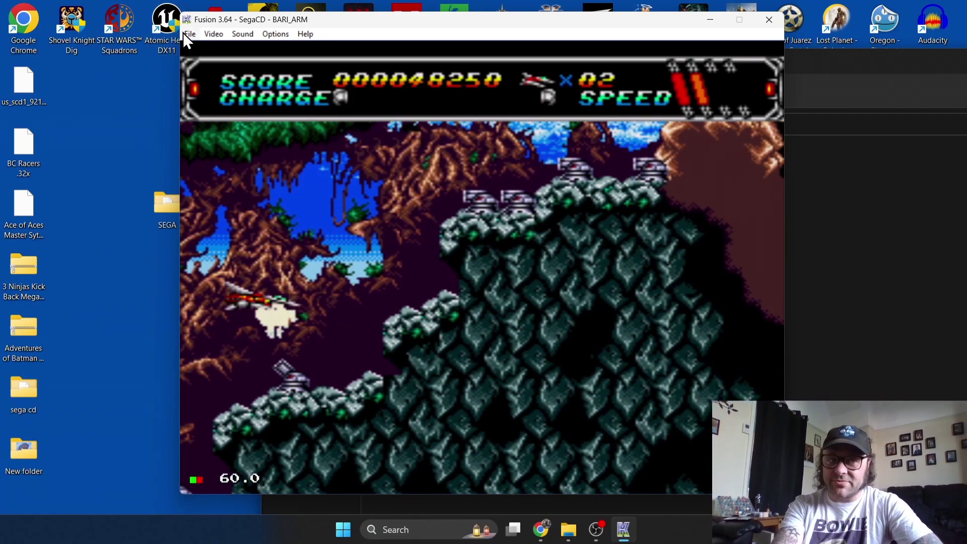
{"action": "left_click", "coordinate": [189, 34]}
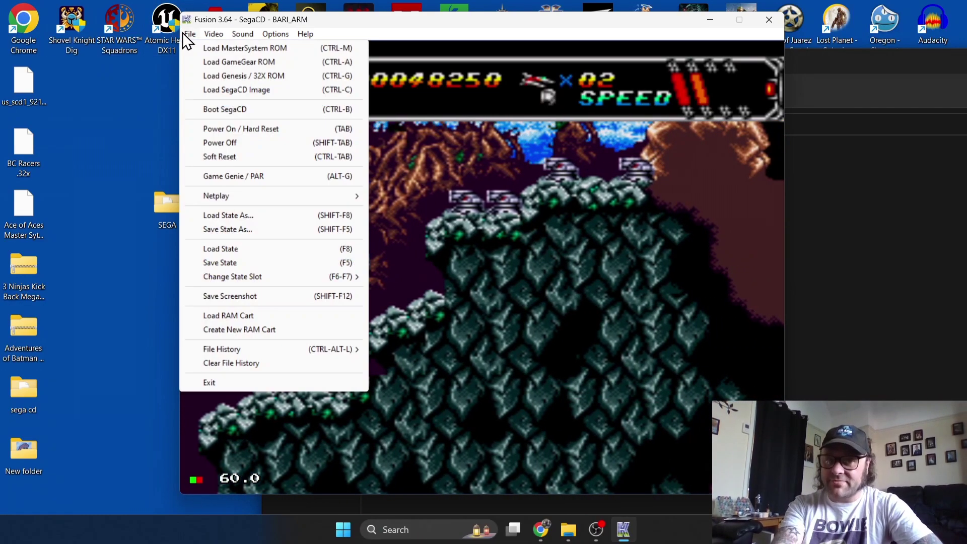
{"action": "left_click", "coordinate": [265, 384]}
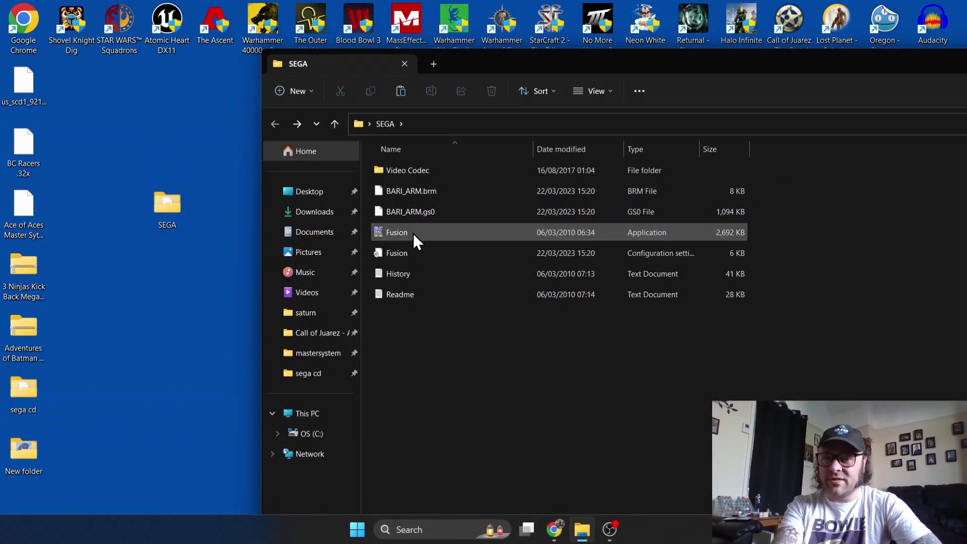
- Relaunch Fusion from the SEGA folder and start the Android Assault CUE image as a Sega CD game
{"action": "double_click", "coordinate": [413, 234]}
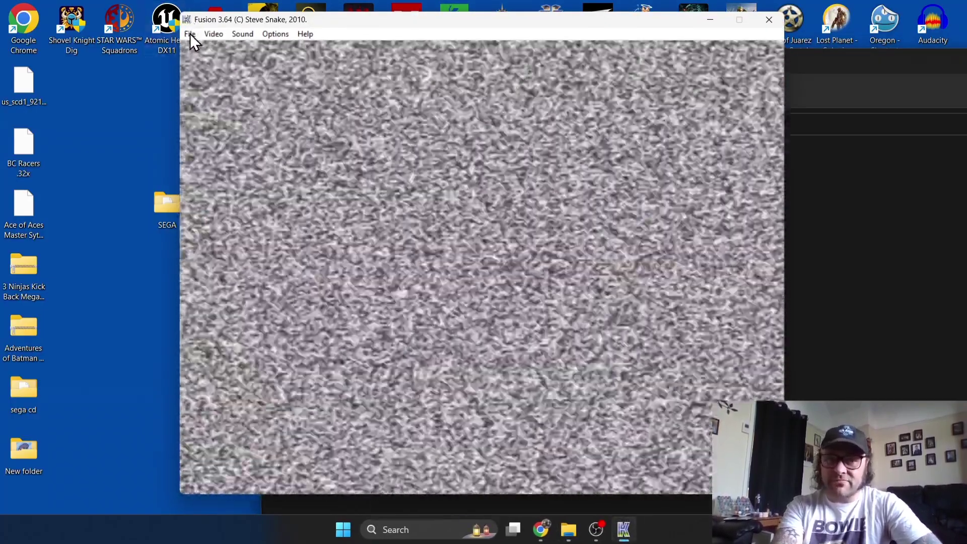
{"action": "left_click", "coordinate": [190, 34]}
{"action": "left_click", "coordinate": [213, 87]}
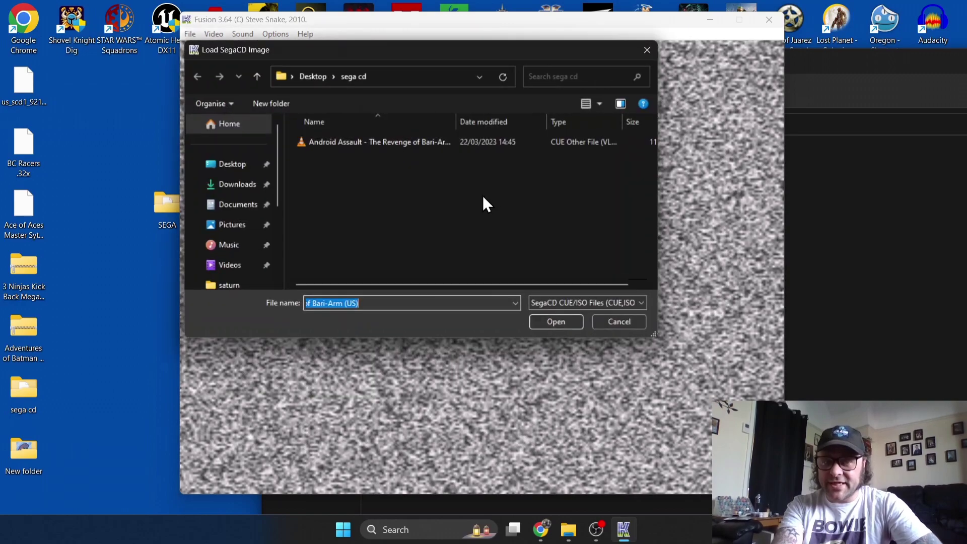
{"action": "double_click", "coordinate": [358, 143]}
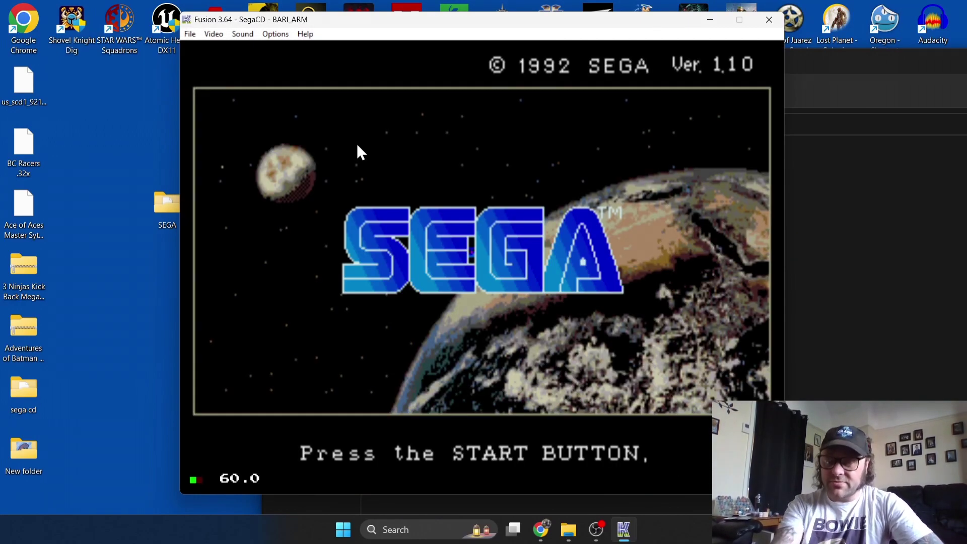
{"action": "key", "text": "Return"}
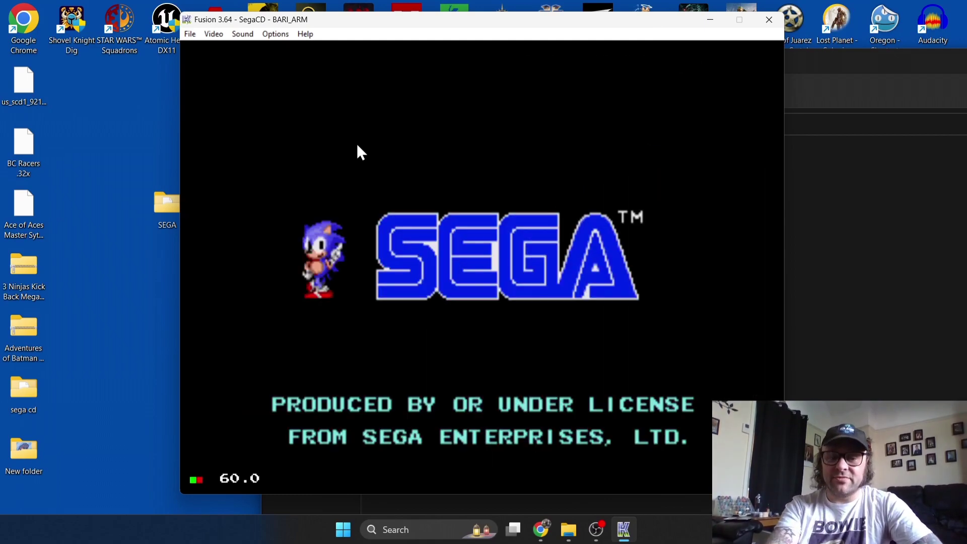
- Load the saved state to resume Android Assault, and close the emulator after playing
{"action": "left_click", "coordinate": [190, 34]}
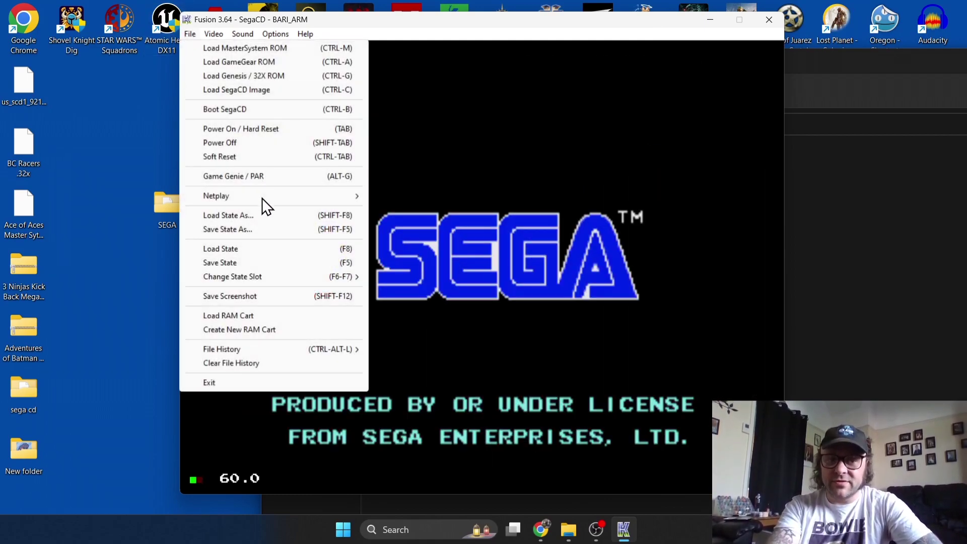
{"action": "left_click", "coordinate": [255, 249]}
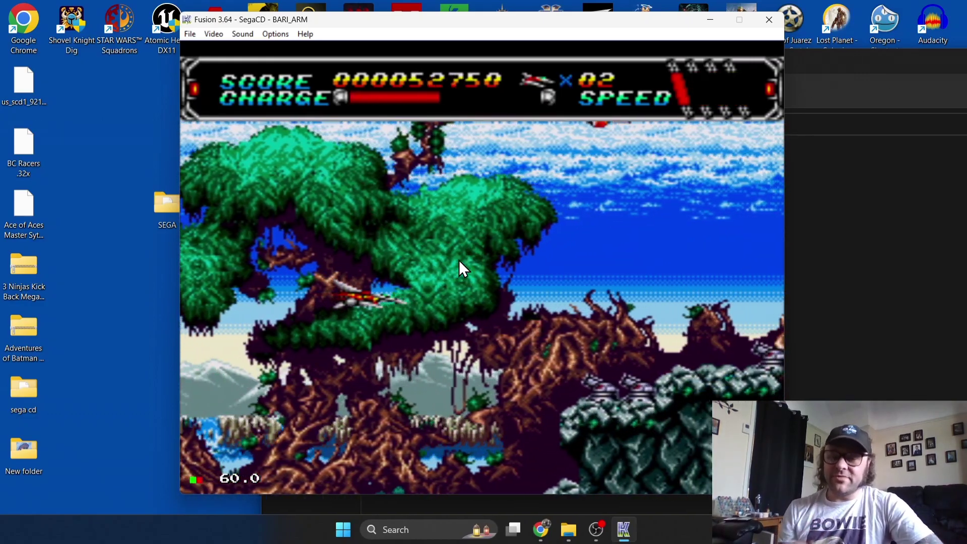
{"action": "left_click", "coordinate": [770, 19]}
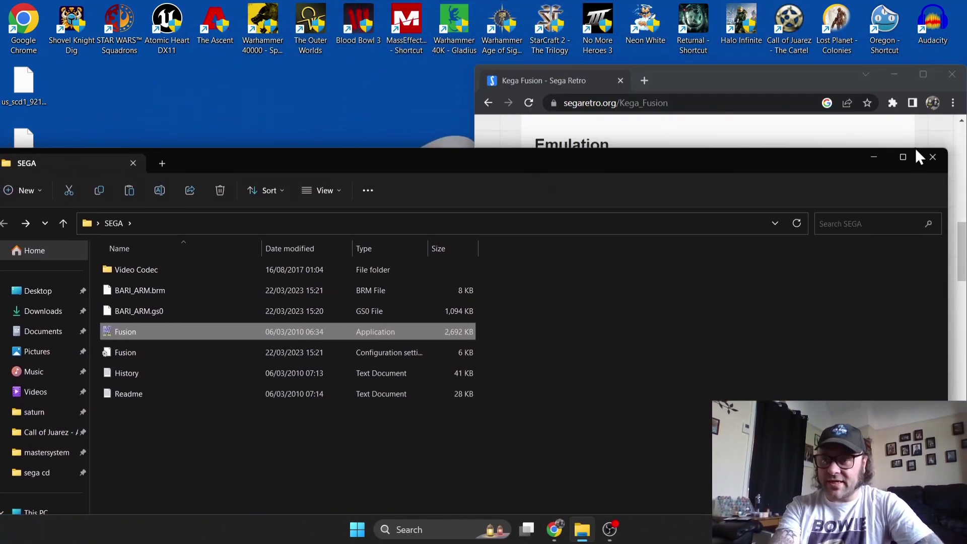
- Close the browser showing the Sega Retro Kega Fusion page and minimise the SEGA folder window
{"action": "left_click", "coordinate": [945, 88]}
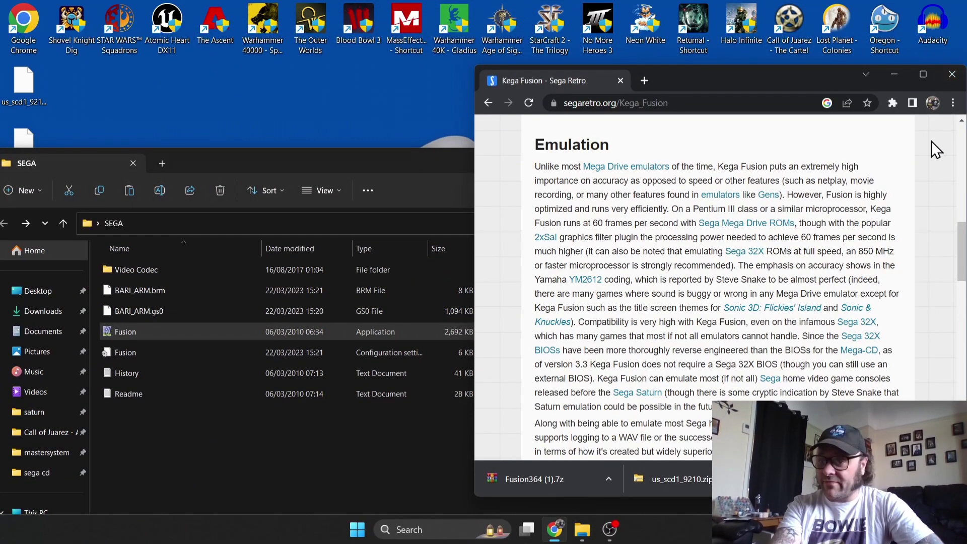
{"action": "left_click", "coordinate": [448, 156]}
{"action": "left_click", "coordinate": [955, 90]}
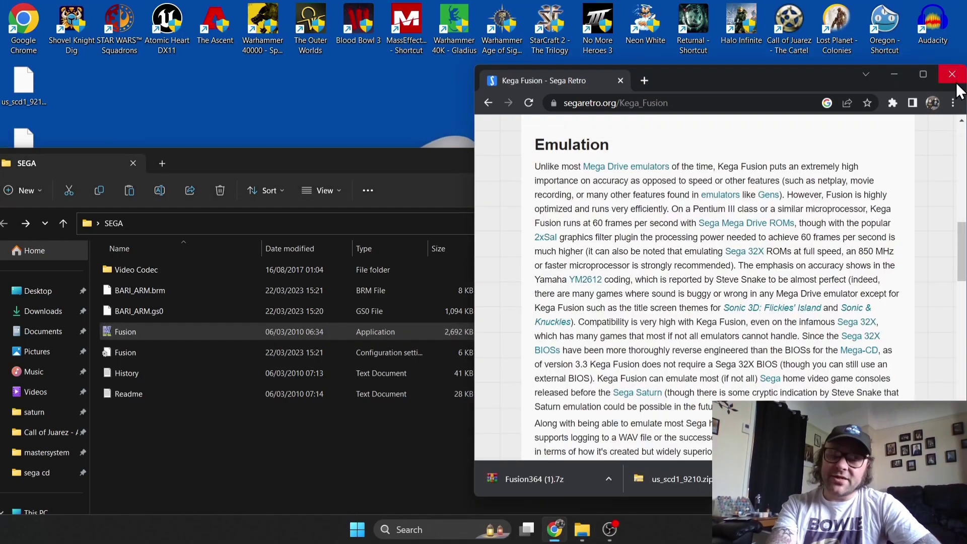
{"action": "left_click", "coordinate": [957, 90]}
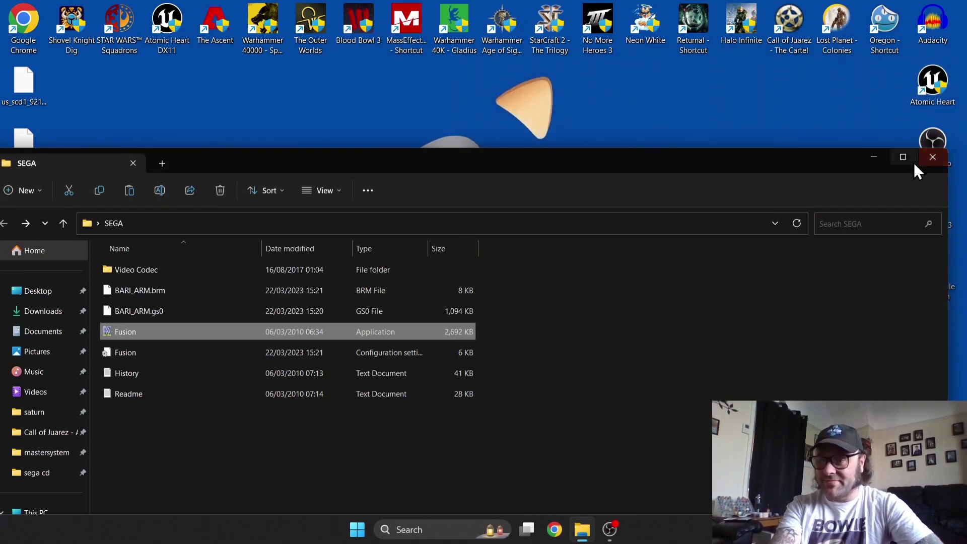
{"action": "left_click", "coordinate": [874, 157]}
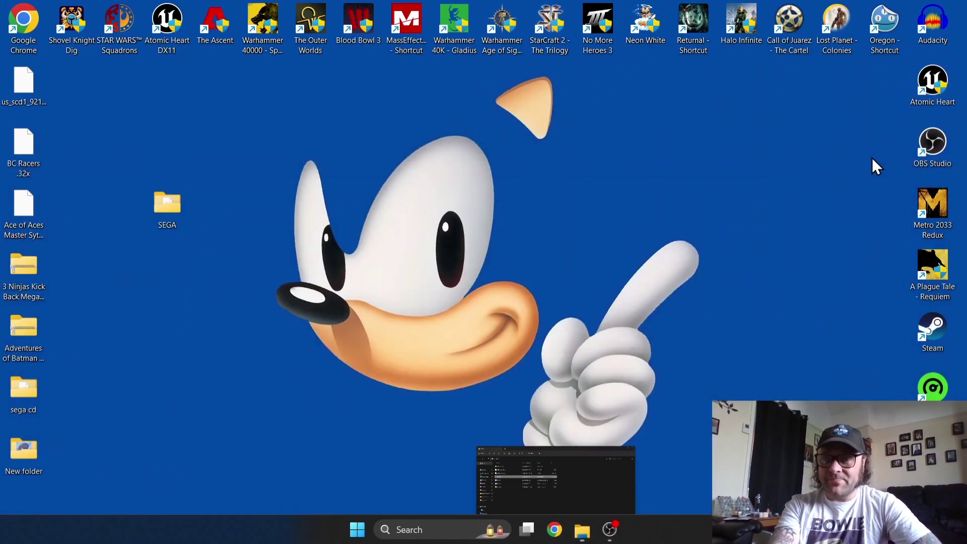